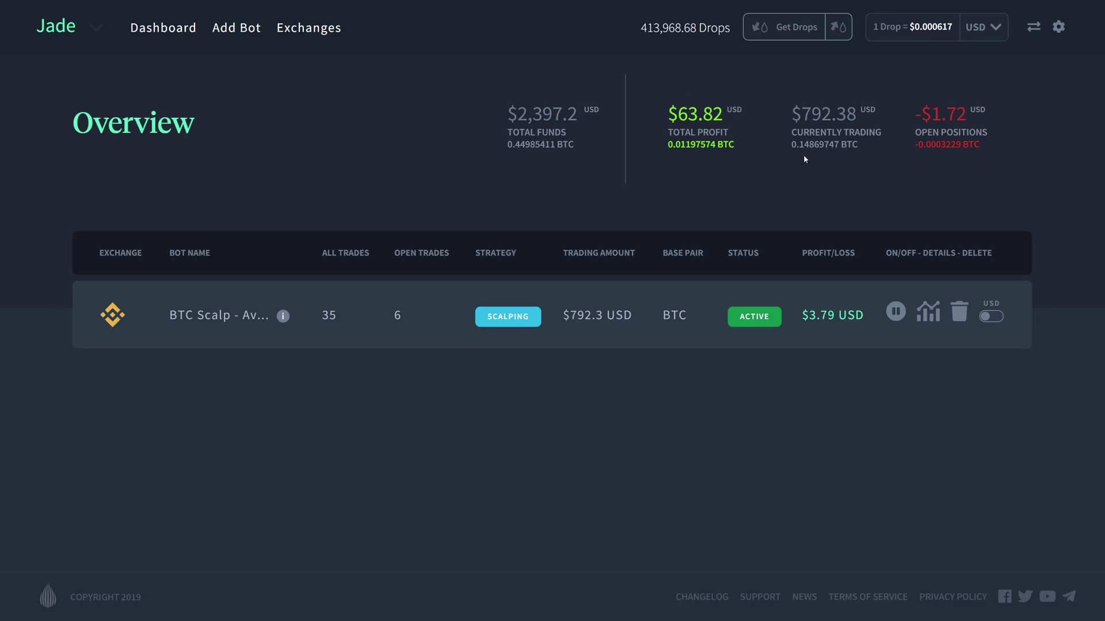
# Step: Open the scalping bot's details, sort its trade history by closing date, then view open positions
pyautogui.click(928, 312)
pyautogui.click(268, 391)
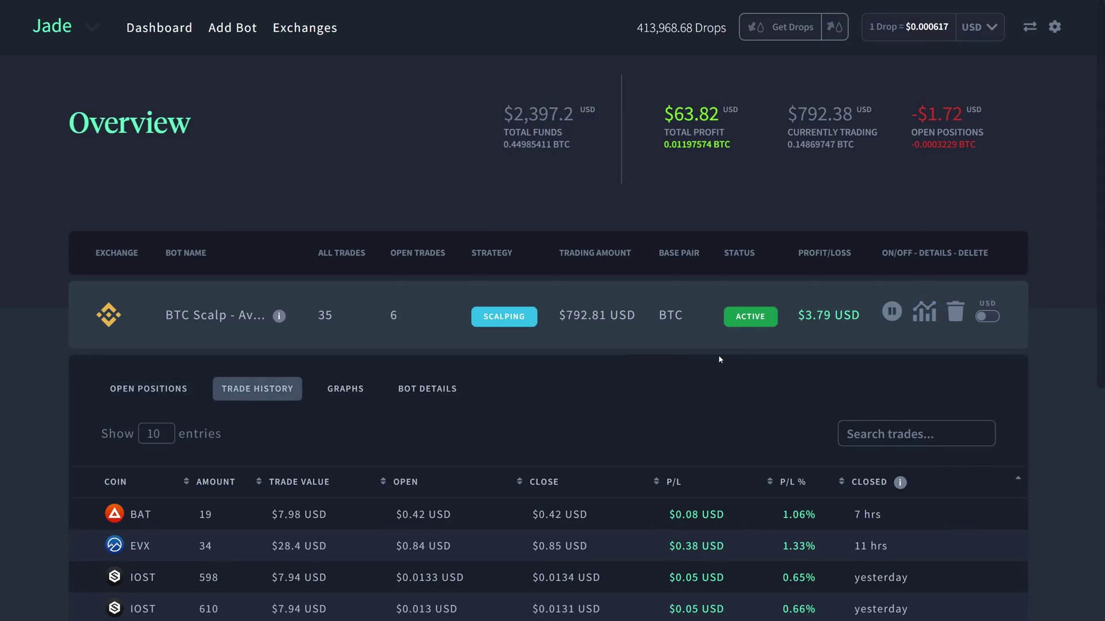
pyautogui.scroll(-2, 719, 359)
pyautogui.click(881, 373)
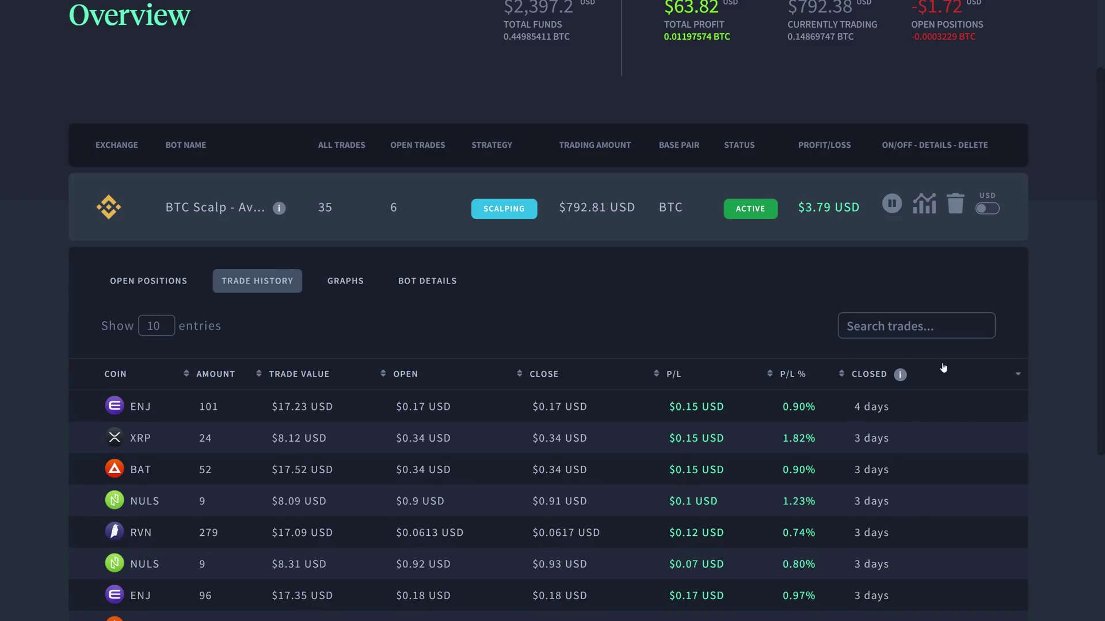
pyautogui.click(149, 281)
pyautogui.scroll(2, 587, 259)
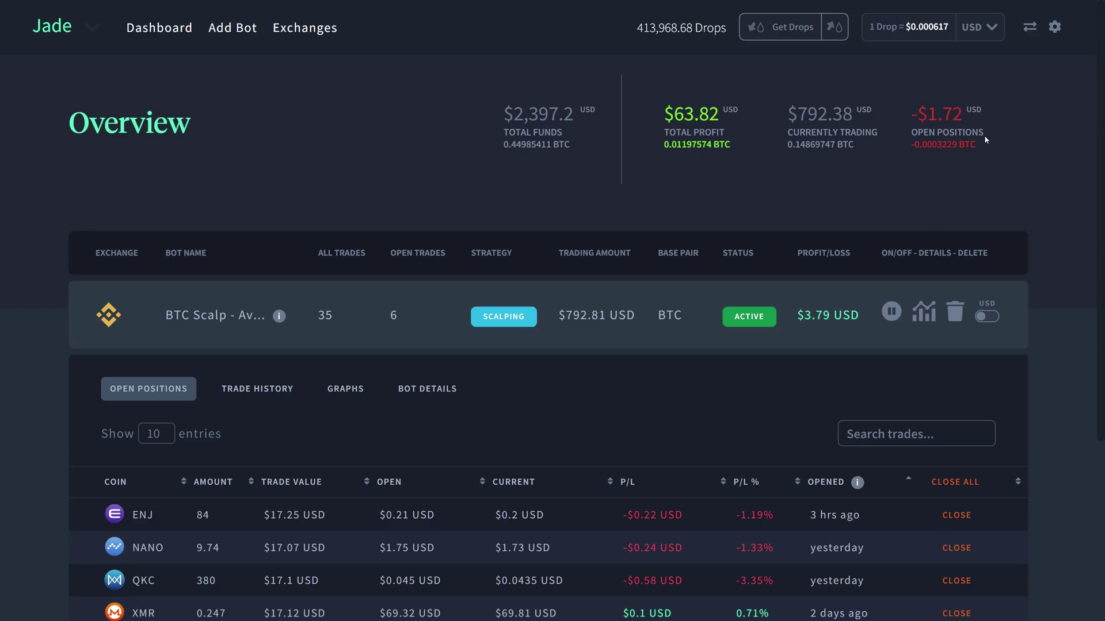
pyautogui.scroll(-3, 829, 332)
pyautogui.scroll(-3, 829, 333)
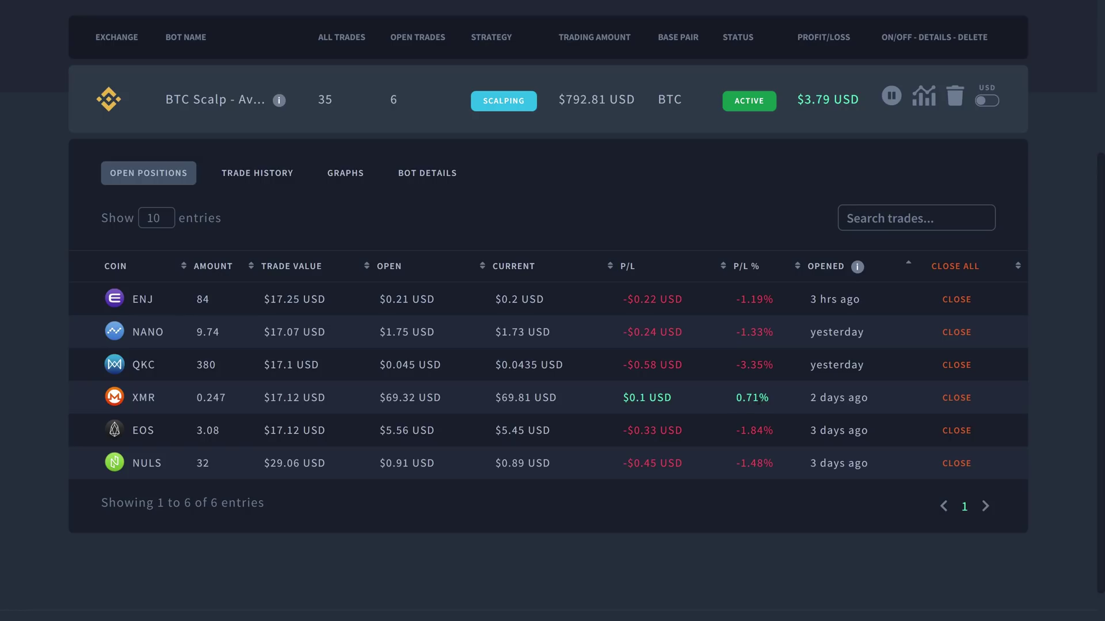
# Step: Review the scalping bot's configuration settings and return to its six open positions
pyautogui.click(274, 172)
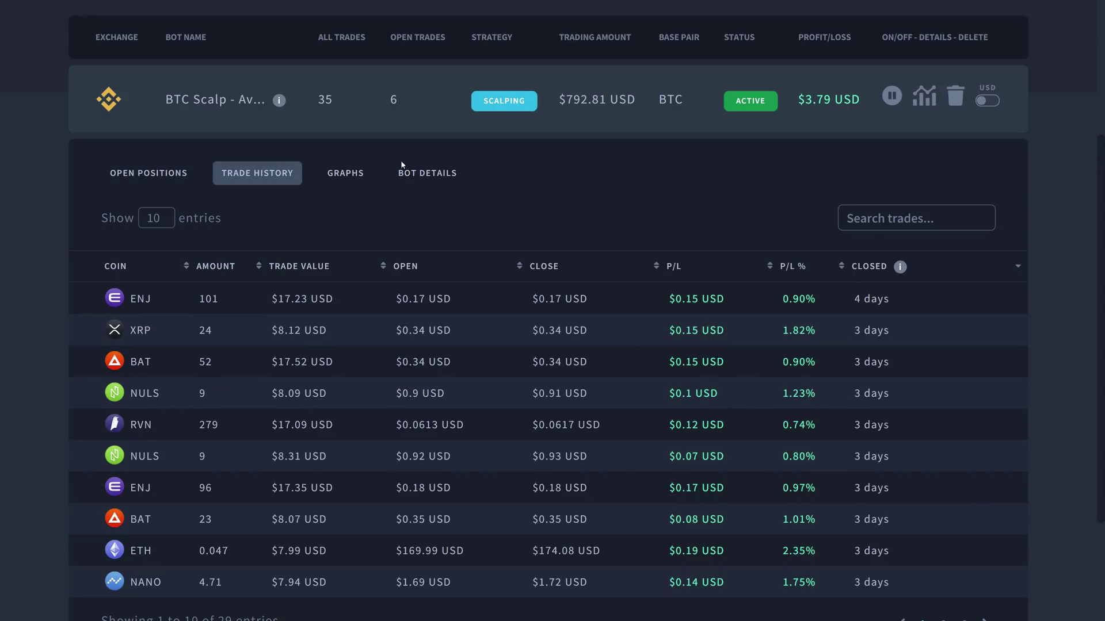
pyautogui.click(426, 177)
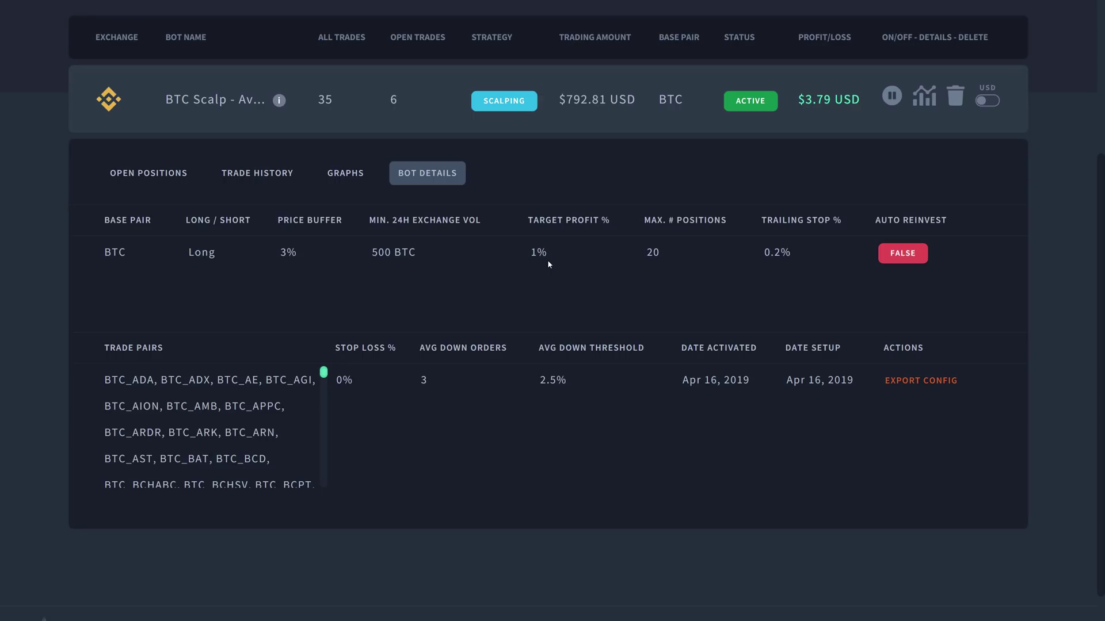
pyautogui.click(149, 173)
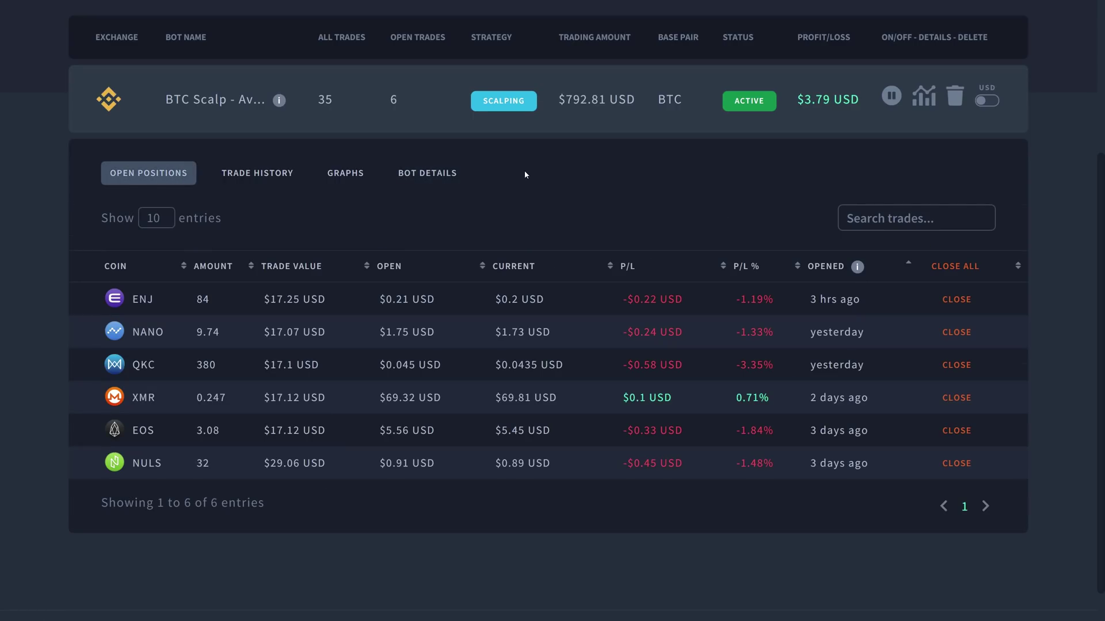
pyautogui.scroll(3, 524, 171)
pyautogui.scroll(-1, 662, 194)
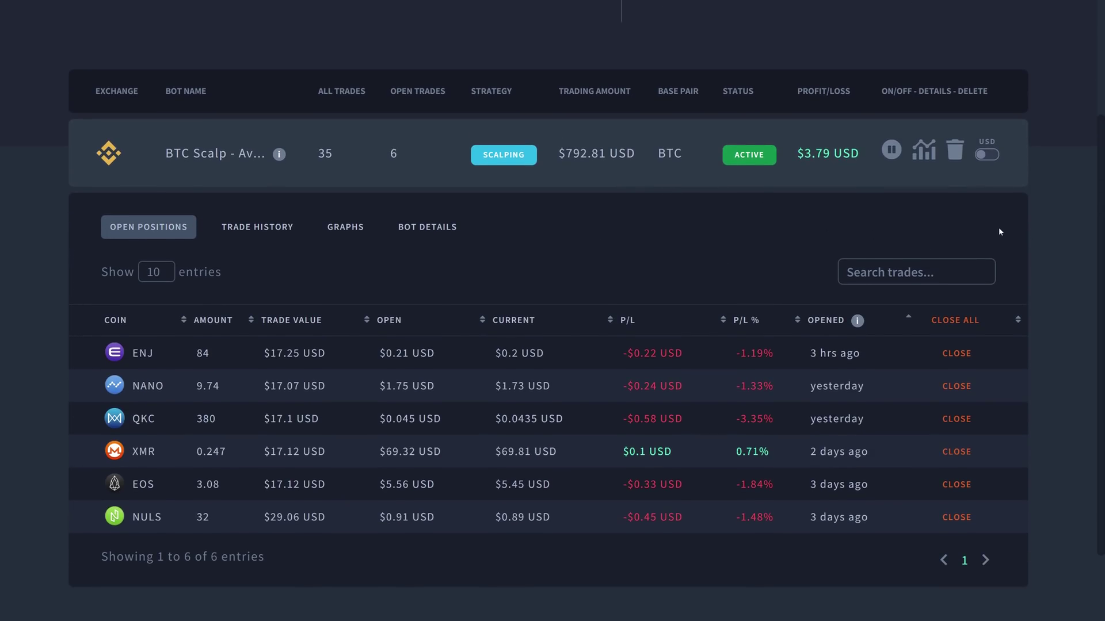
pyautogui.scroll(2, 999, 227)
pyautogui.scroll(1, 1036, 253)
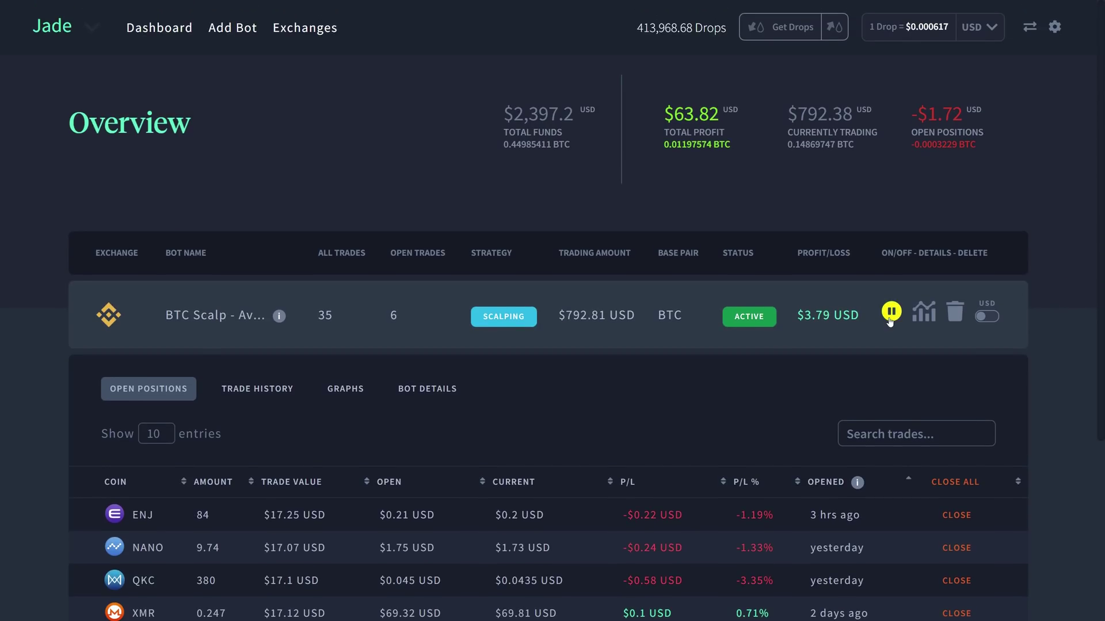
# Step: Pause the BTC Scalp bot, then delete it and close all its positions and orders
pyautogui.click(890, 312)
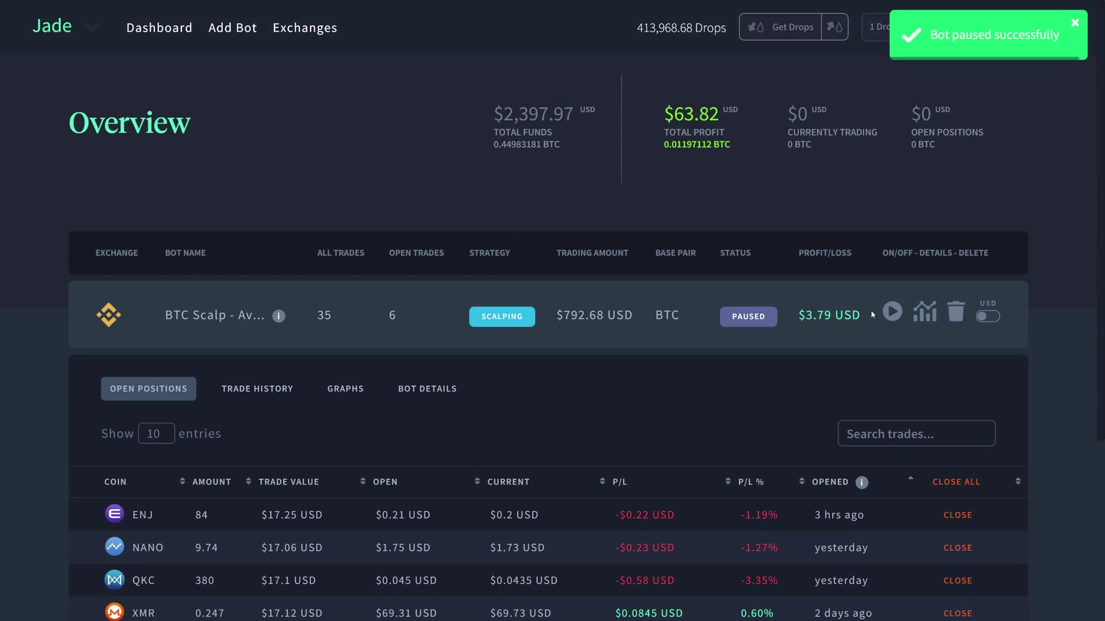
pyautogui.click(956, 313)
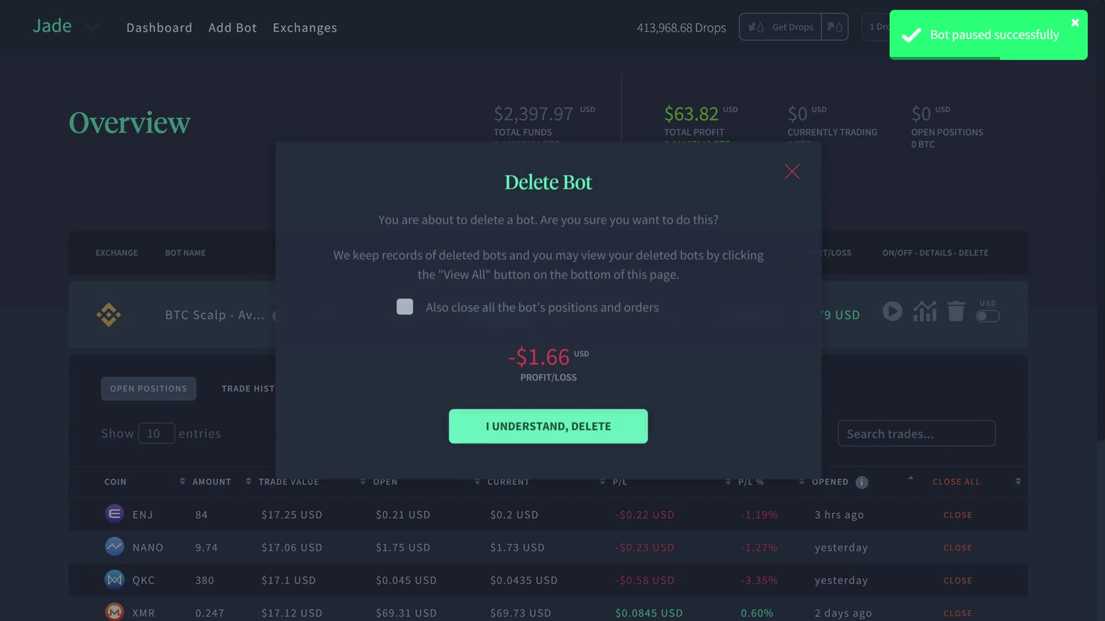
pyautogui.click(405, 307)
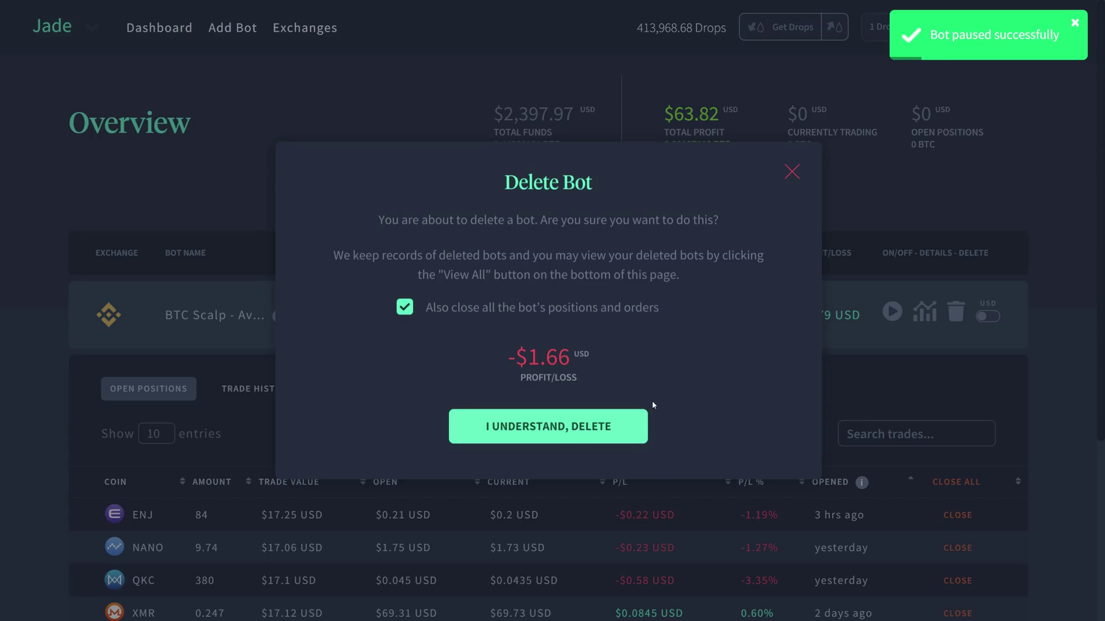
pyautogui.click(629, 426)
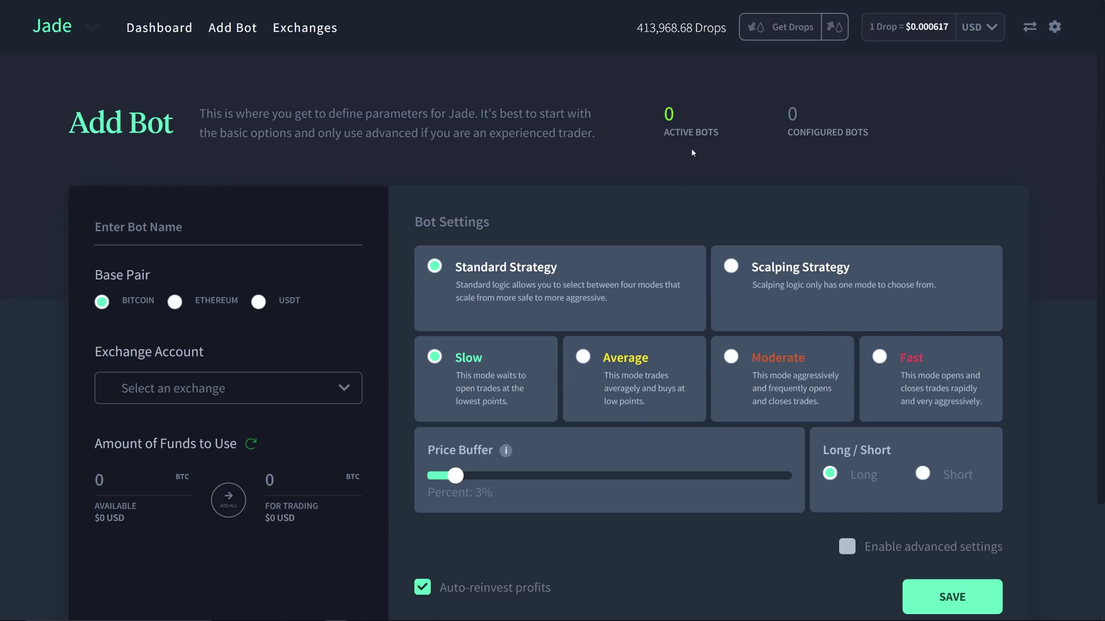
# Step: Reload the Binance balances to confirm about 0.4498 BTC remains, then return to Jade
pyautogui.hotkey('alt', 'Tab')
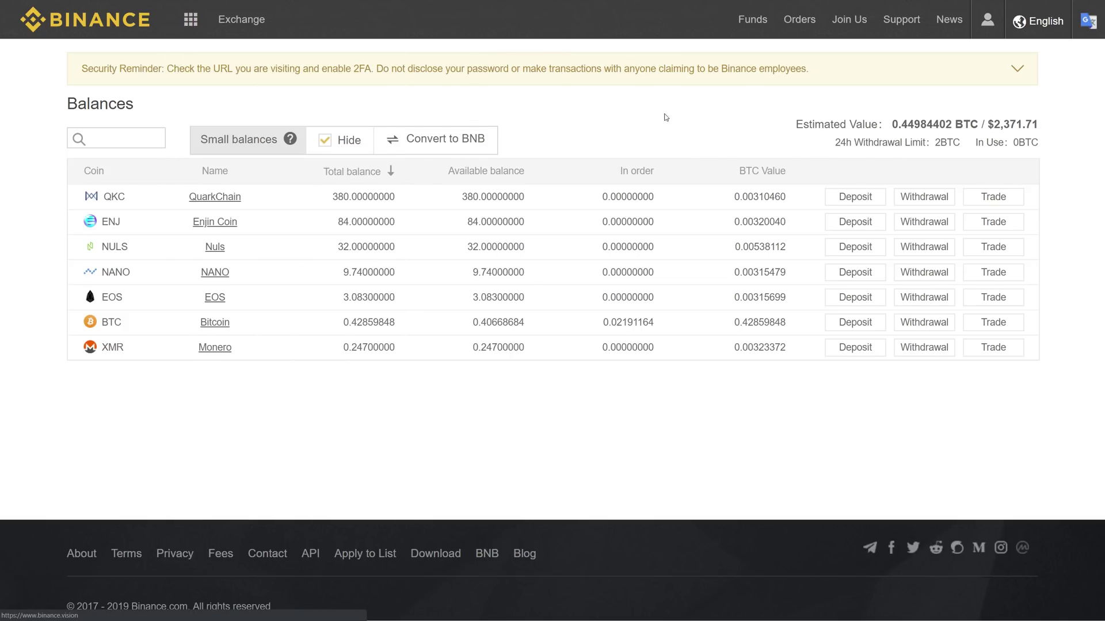
pyautogui.press('F11')
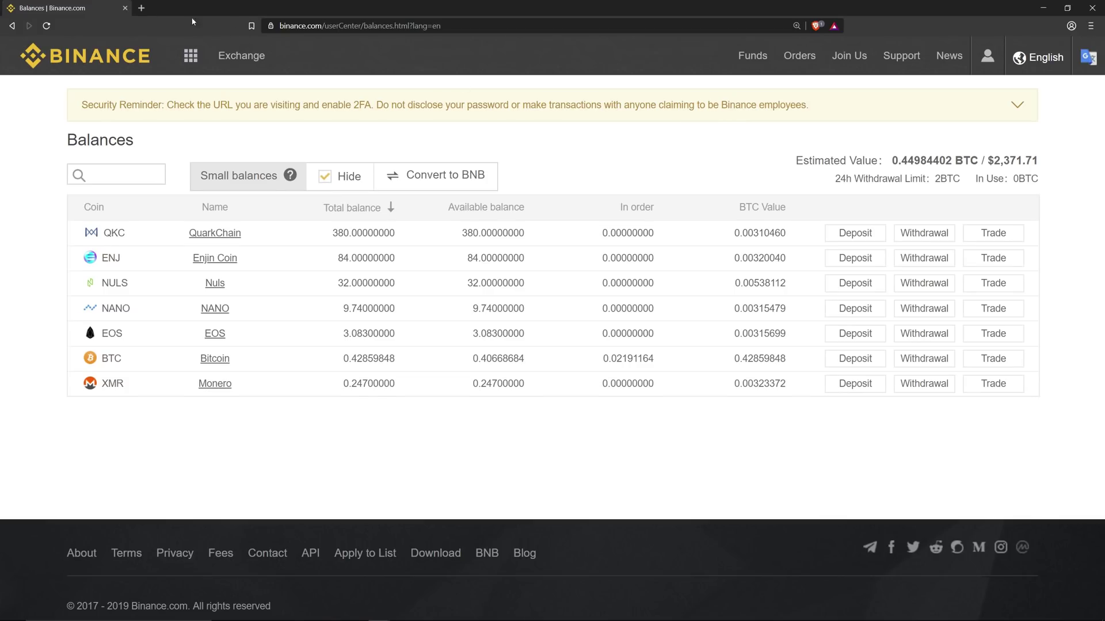
pyautogui.click(46, 26)
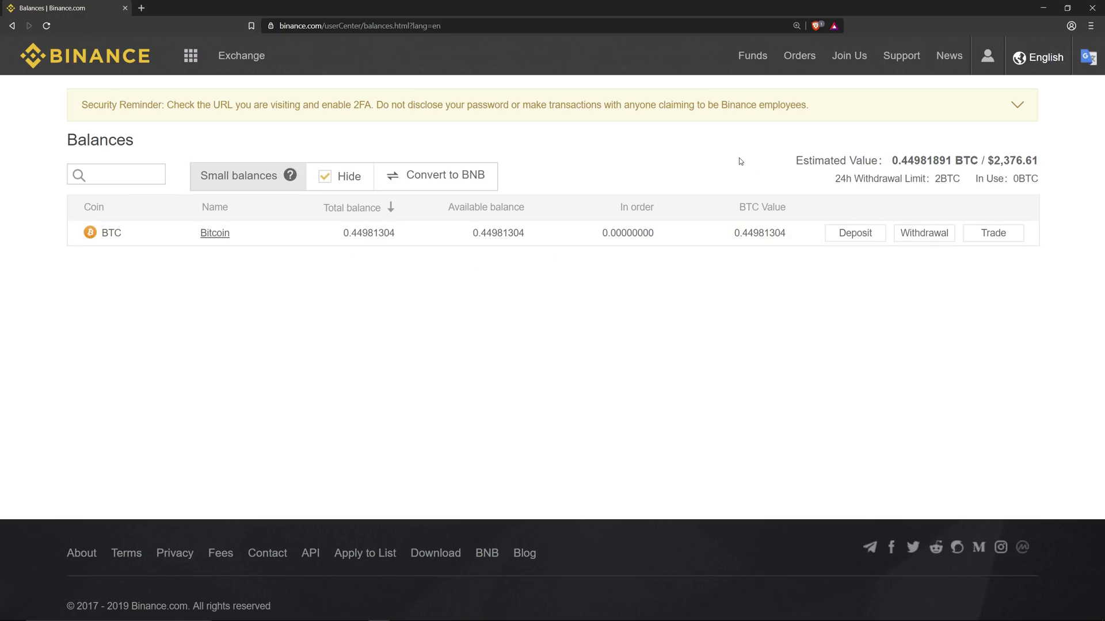
pyautogui.press('F11')
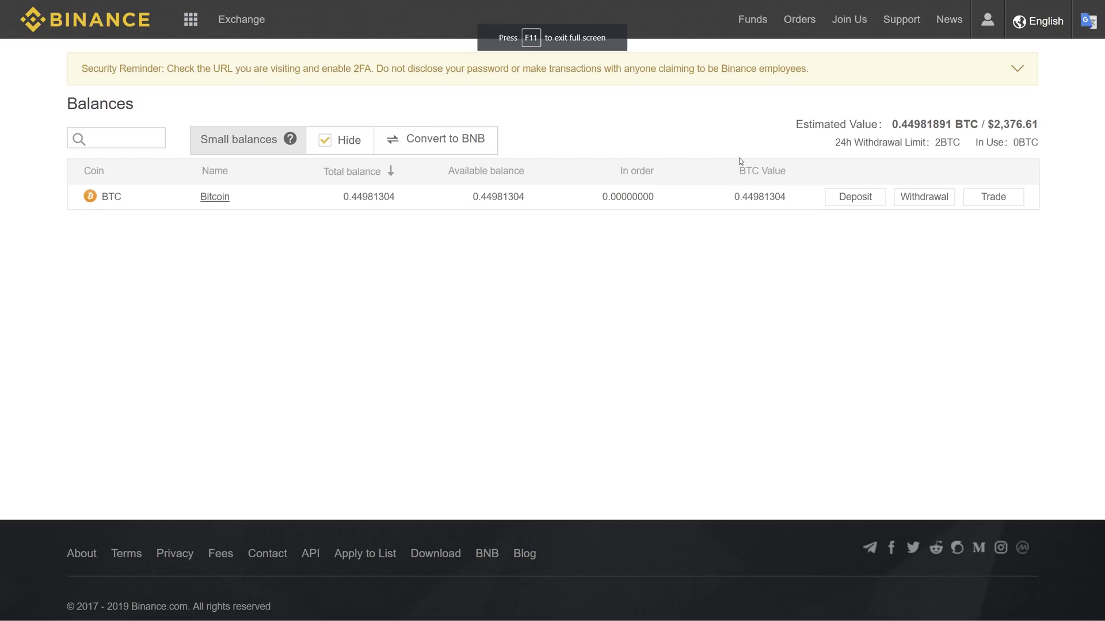
pyautogui.hotkey('alt', 'Tab')
pyautogui.hotkey('alt', 'Tab')
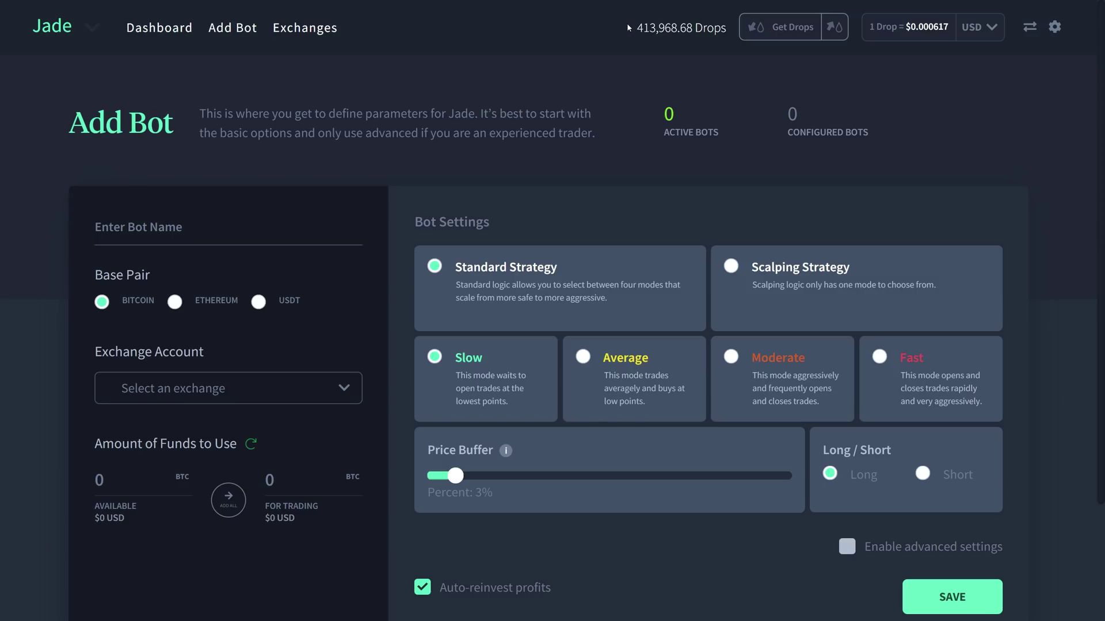
# Step: Name the new bot BTC 1, choose the Binance account and set its trading amount
pyautogui.click(253, 445)
pyautogui.click(199, 230)
pyautogui.write('BTC')
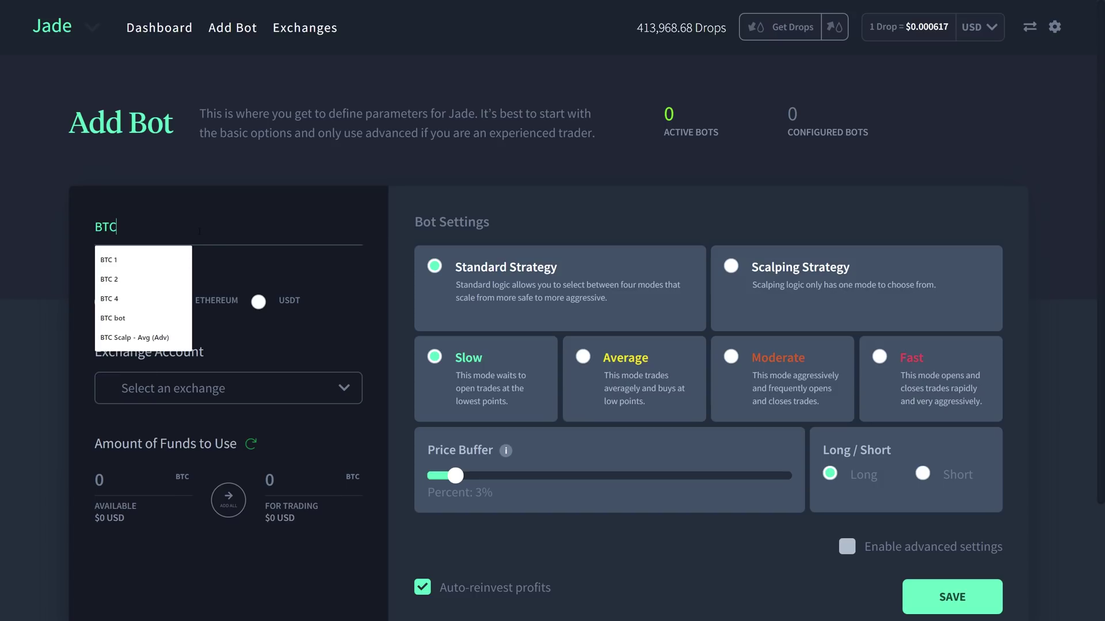
pyautogui.write(' 1')
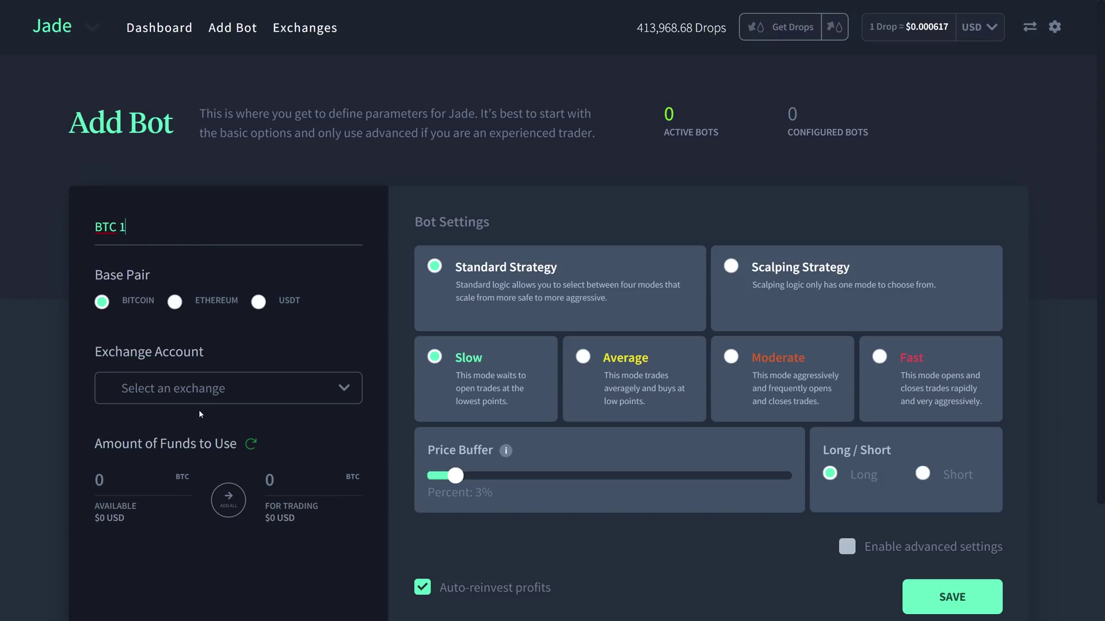
pyautogui.click(201, 394)
pyautogui.click(212, 430)
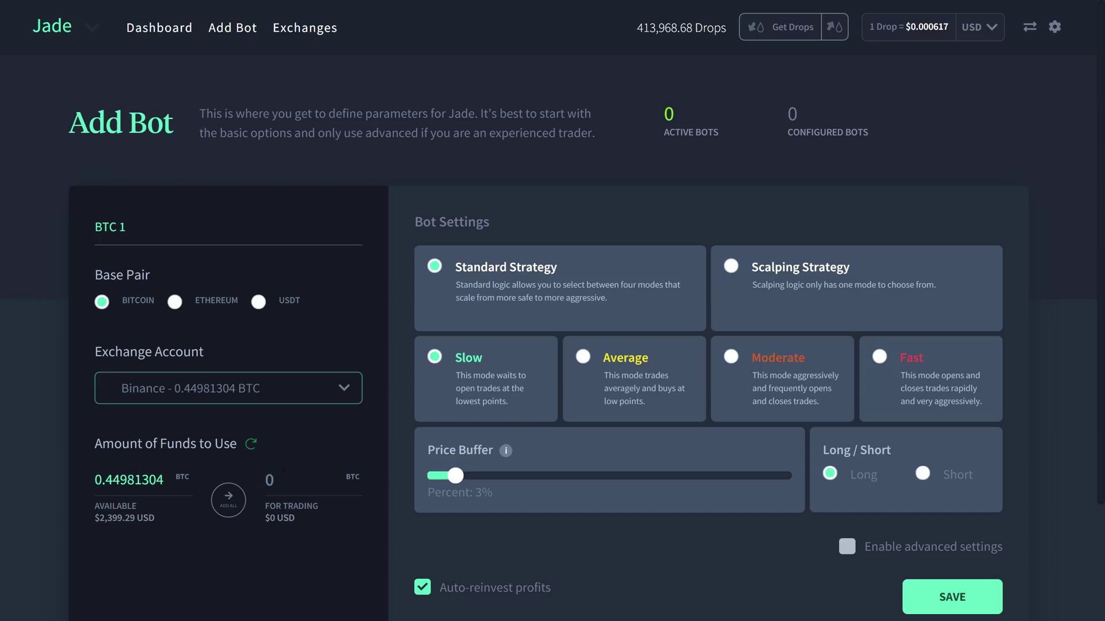
pyautogui.click(285, 481)
pyautogui.write('.')
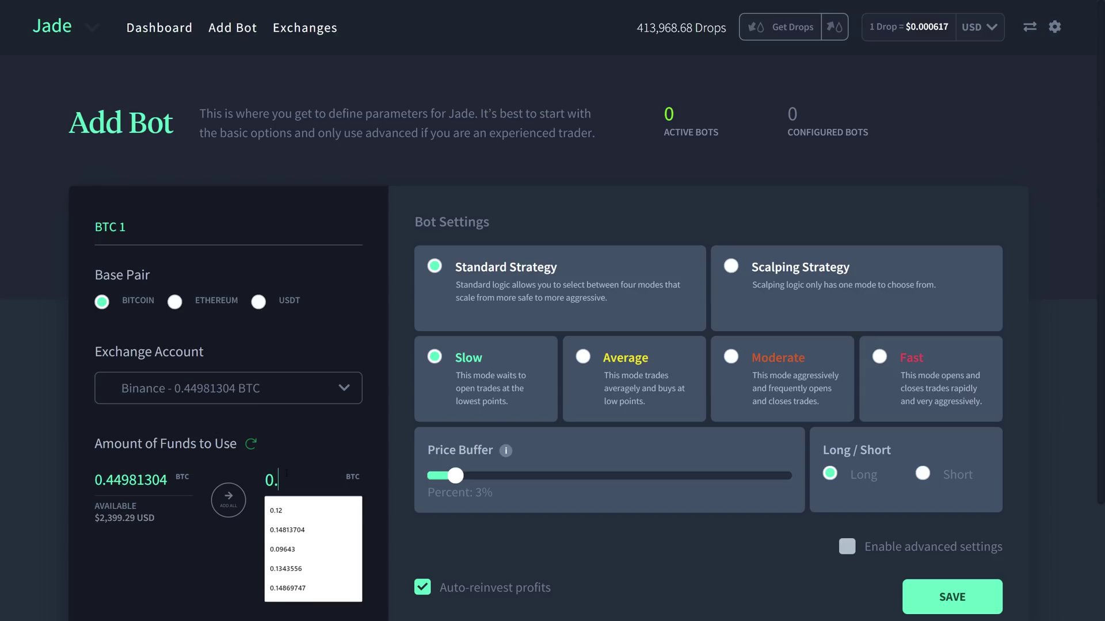
pyautogui.write('112')
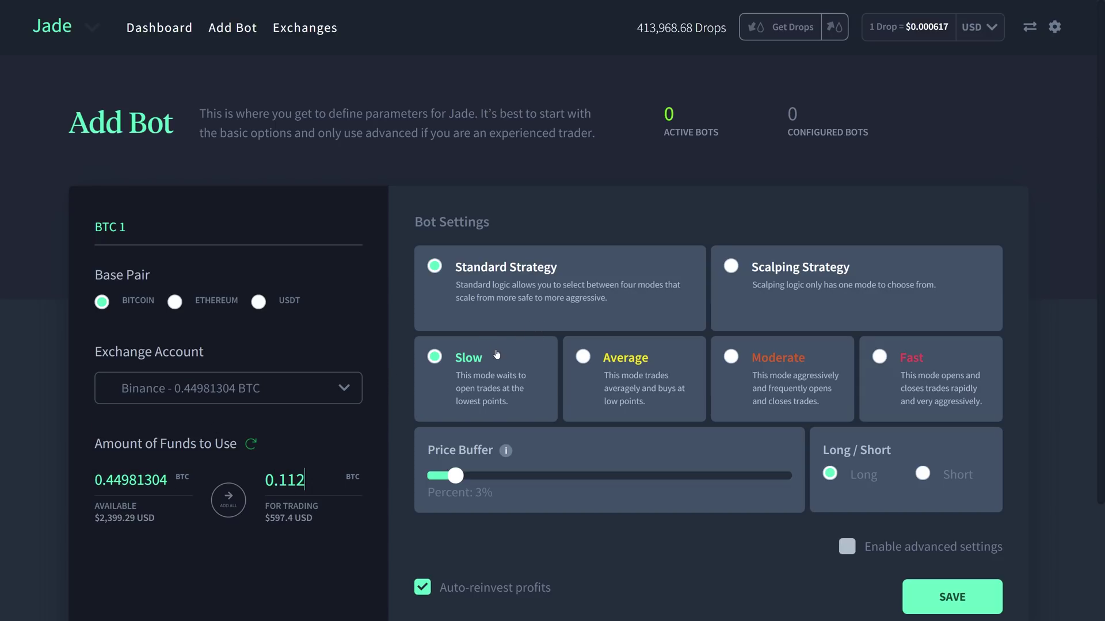
pyautogui.scroll(-2, 648, 410)
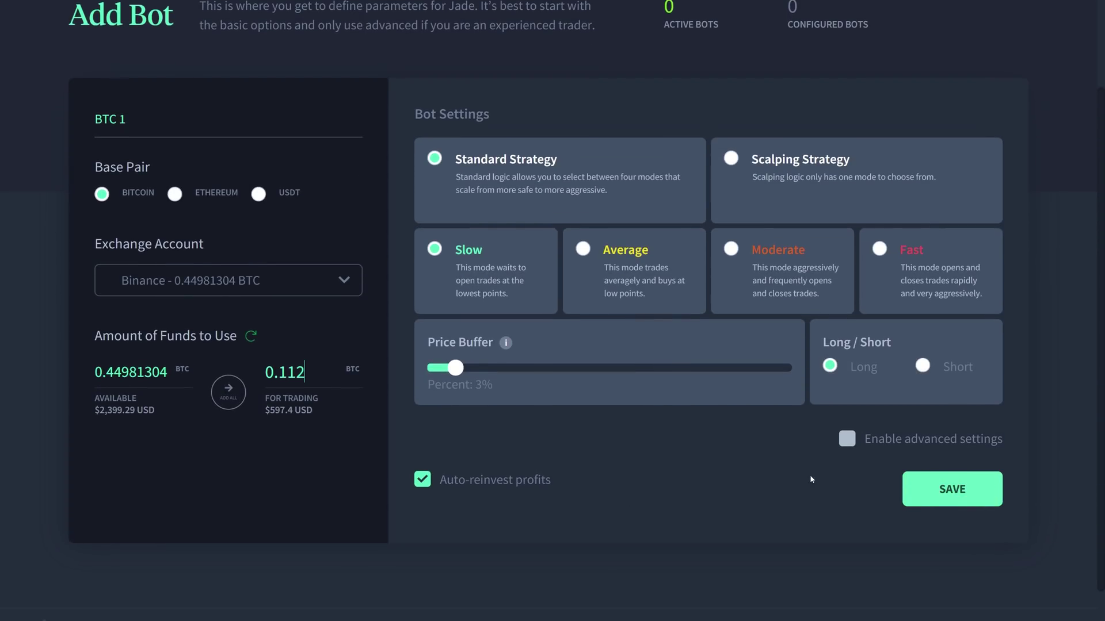
# Step: Enable advanced settings, blacklist BCHSV and save BTC 1
pyautogui.click(847, 438)
pyautogui.scroll(-4, 573, 442)
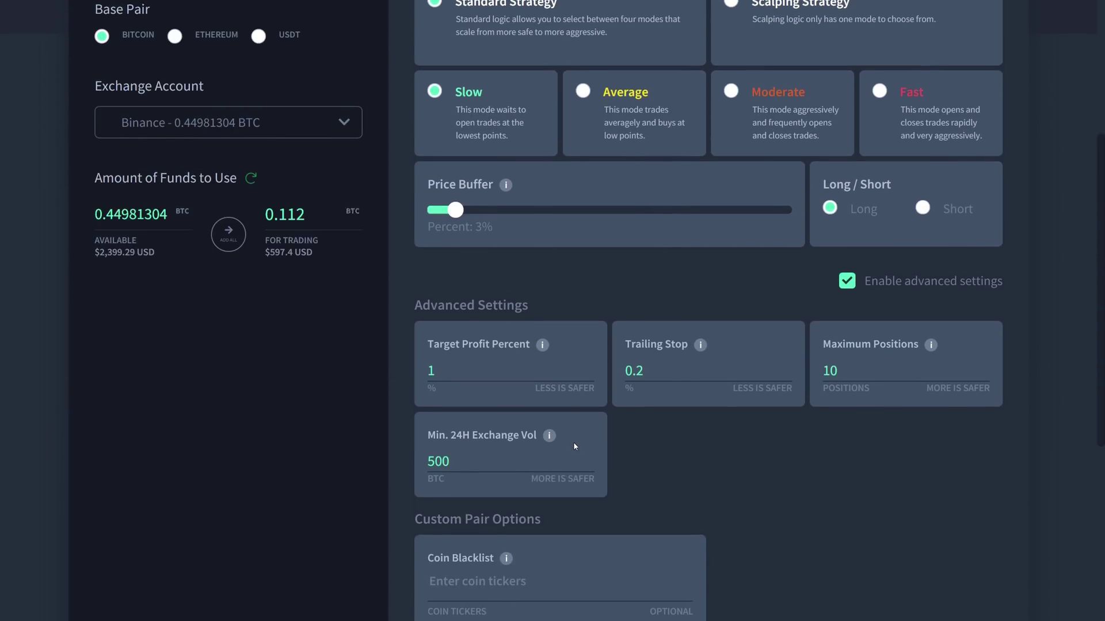
pyautogui.scroll(-4, 573, 442)
pyautogui.click(512, 416)
pyautogui.write('B')
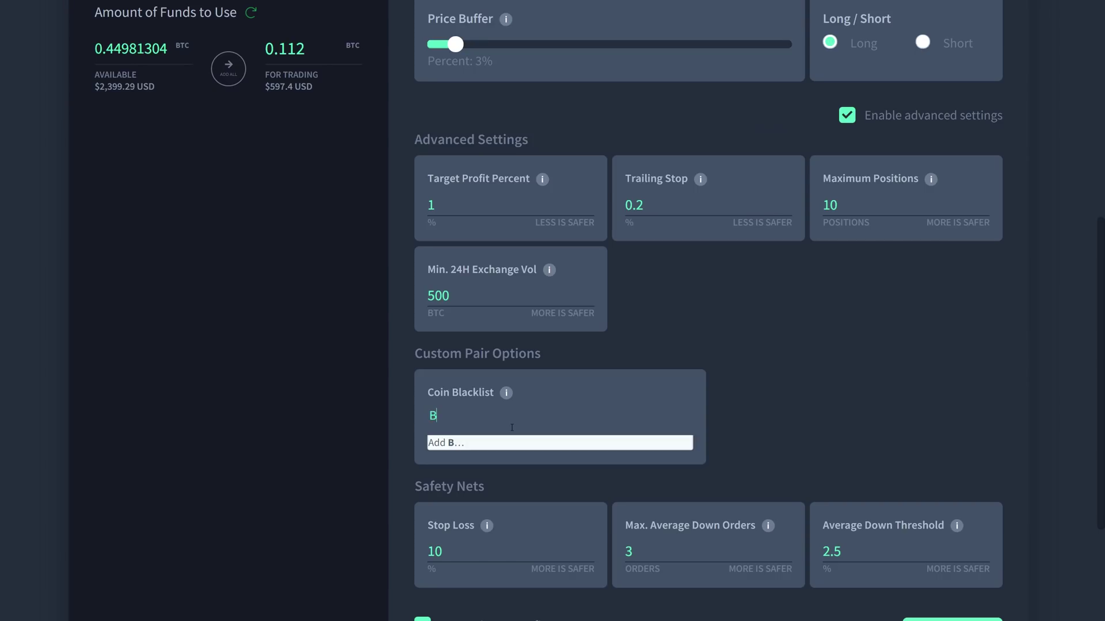
pyautogui.write('CHS')
pyautogui.write('V')
pyautogui.press('Return')
pyautogui.scroll(-4, 873, 408)
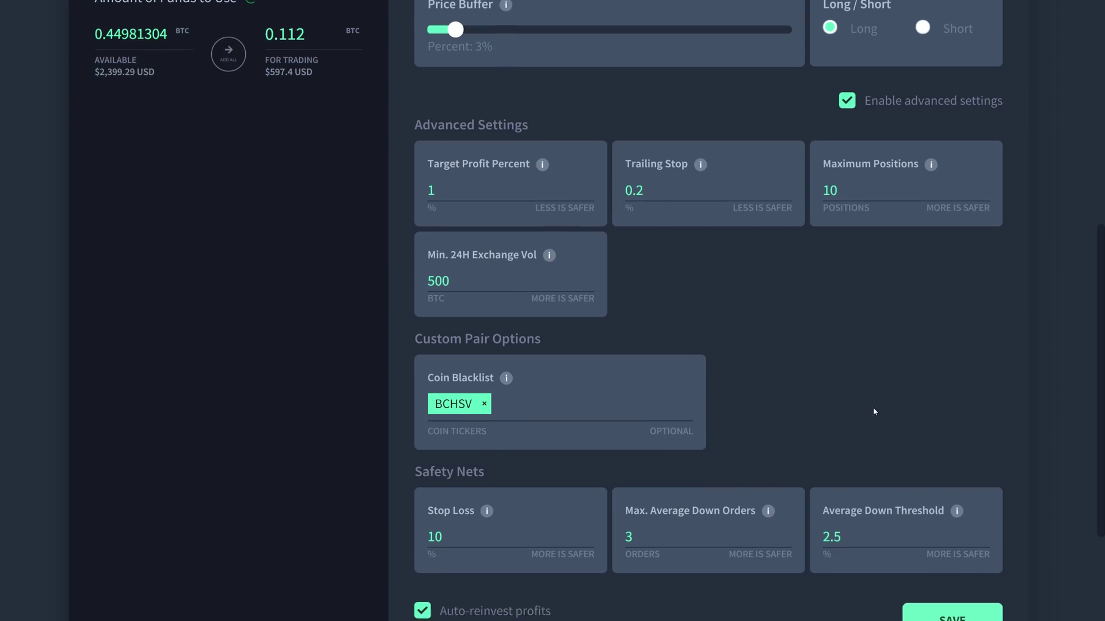
pyautogui.scroll(-3, 872, 408)
pyautogui.click(945, 464)
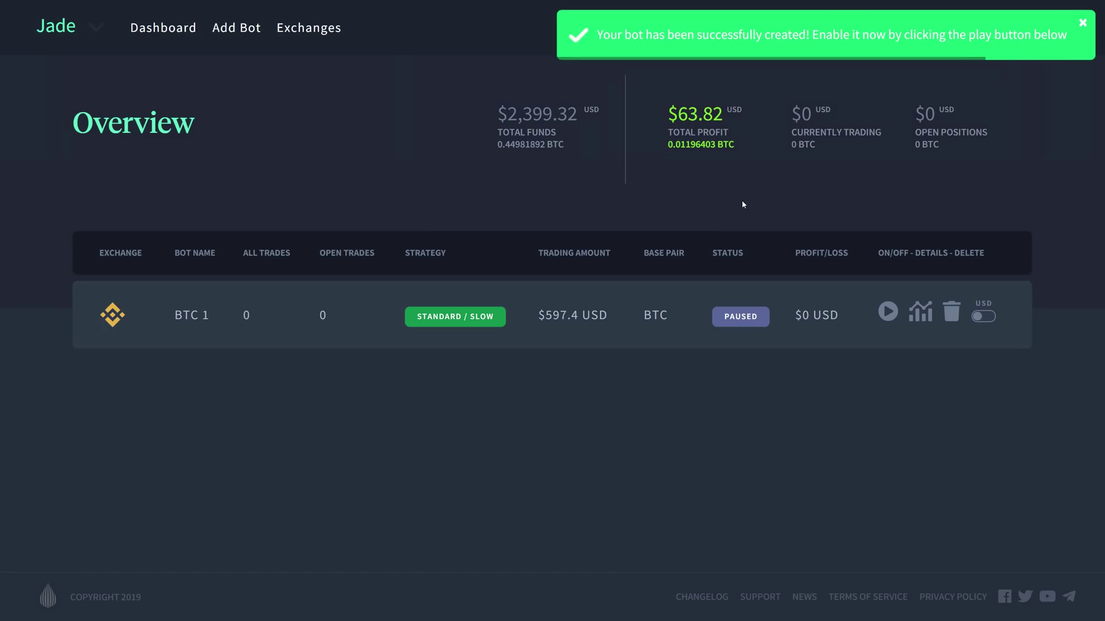
# Step: Show BTC 1's Bot Details: long BTC, 1% target profit, 10 max positions, 10% stop loss
pyautogui.click(920, 313)
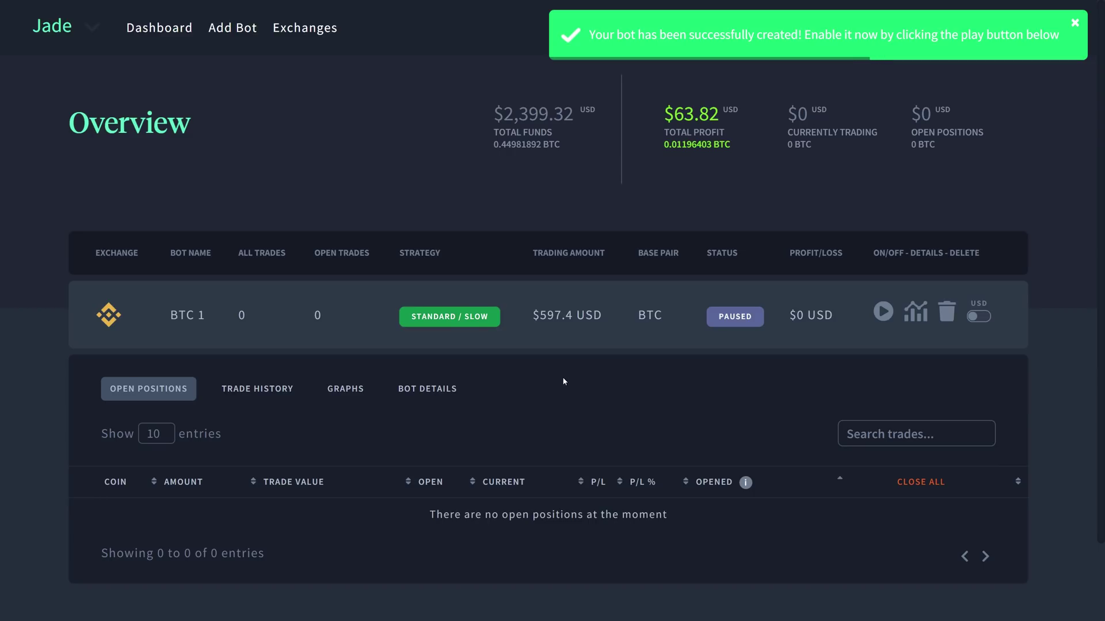
pyautogui.scroll(-1, 407, 333)
pyautogui.click(420, 301)
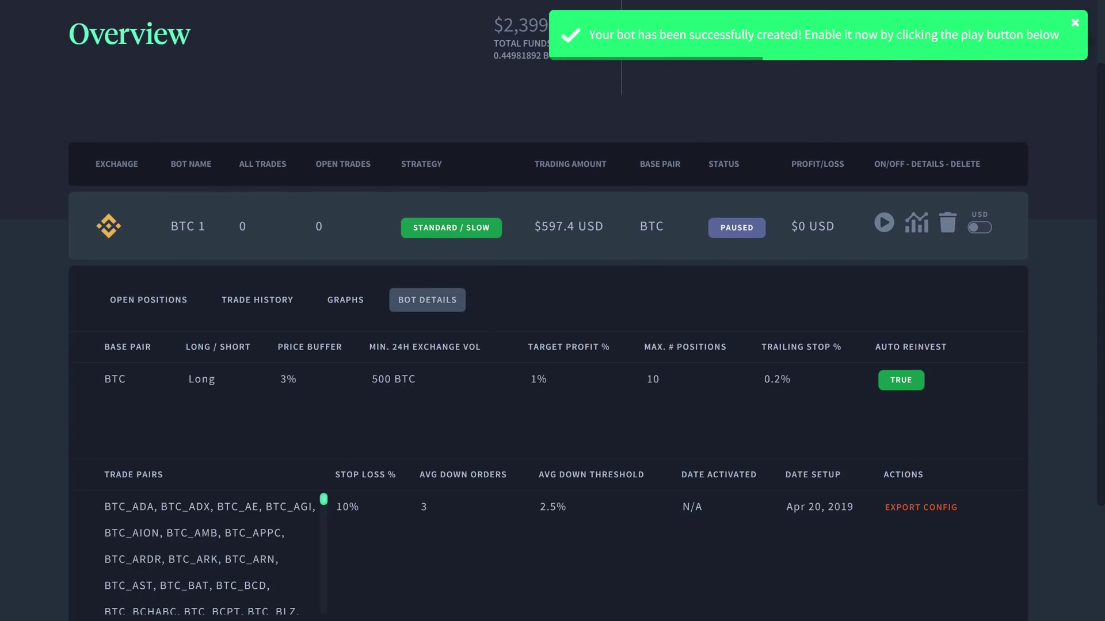
pyautogui.scroll(-1, 420, 301)
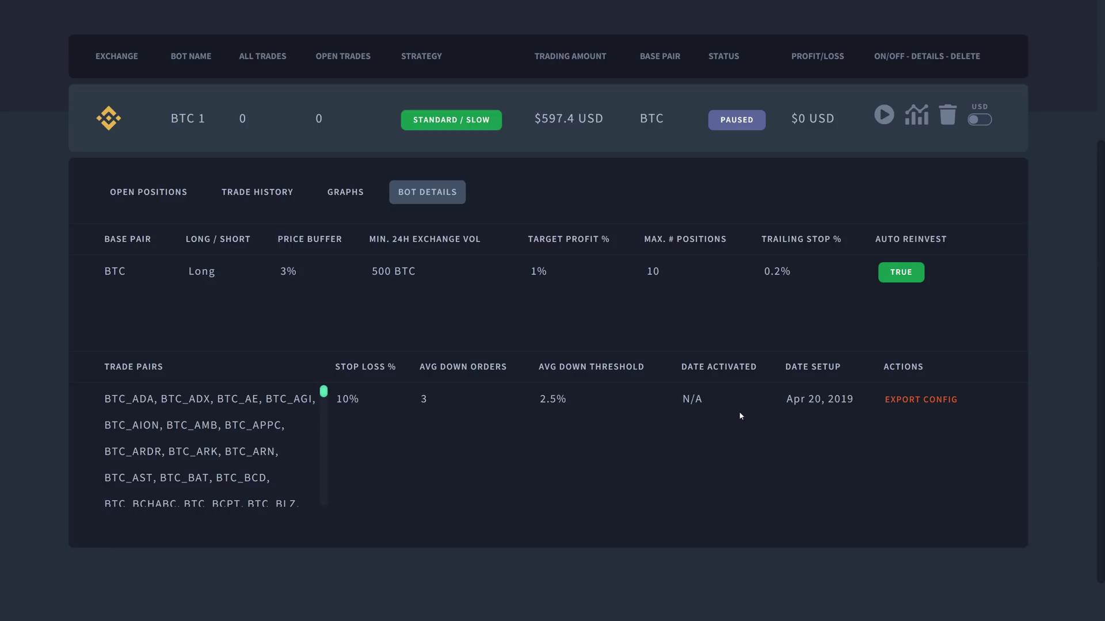
pyautogui.scroll(-3, 179, 452)
pyautogui.scroll(-3, 178, 453)
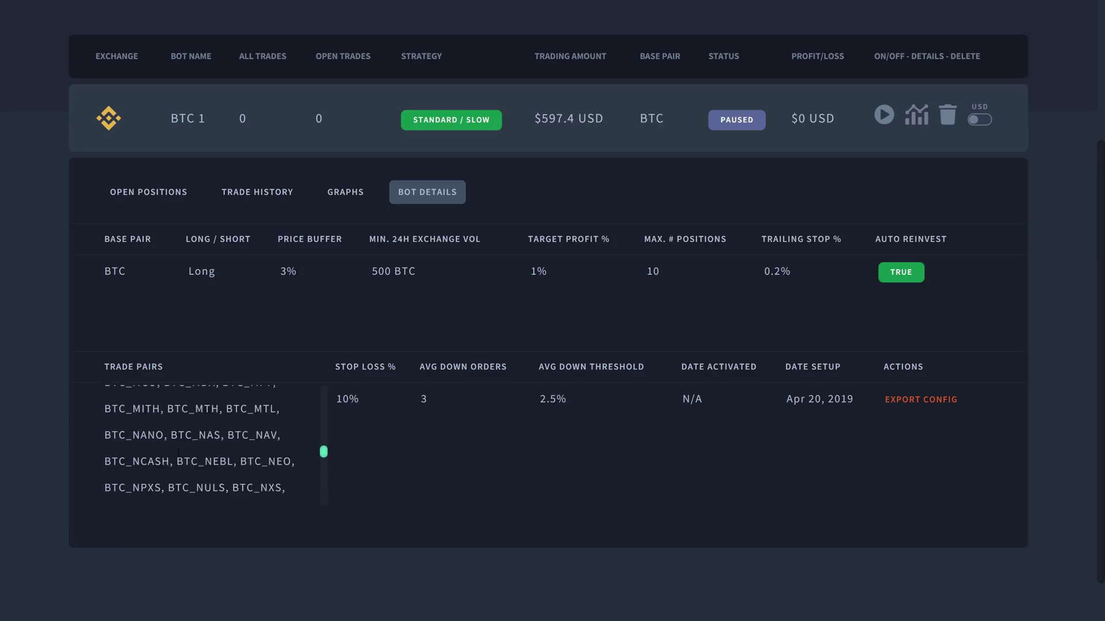
pyautogui.scroll(-3, 178, 452)
pyautogui.scroll(-3, 178, 452)
pyautogui.scroll(5, 179, 451)
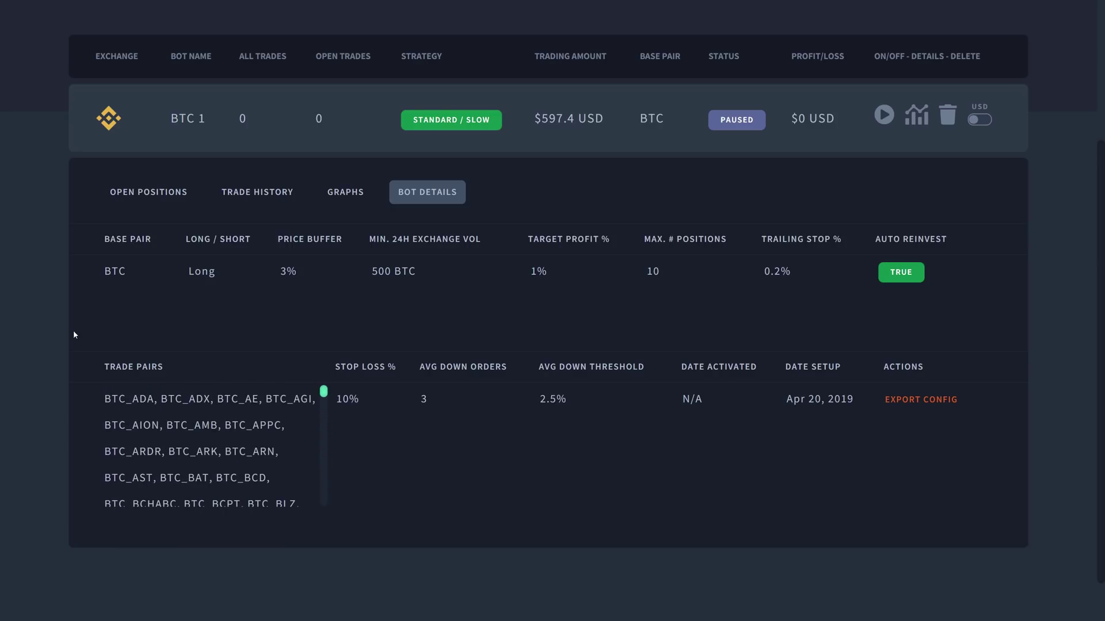
pyautogui.scroll(3, 74, 331)
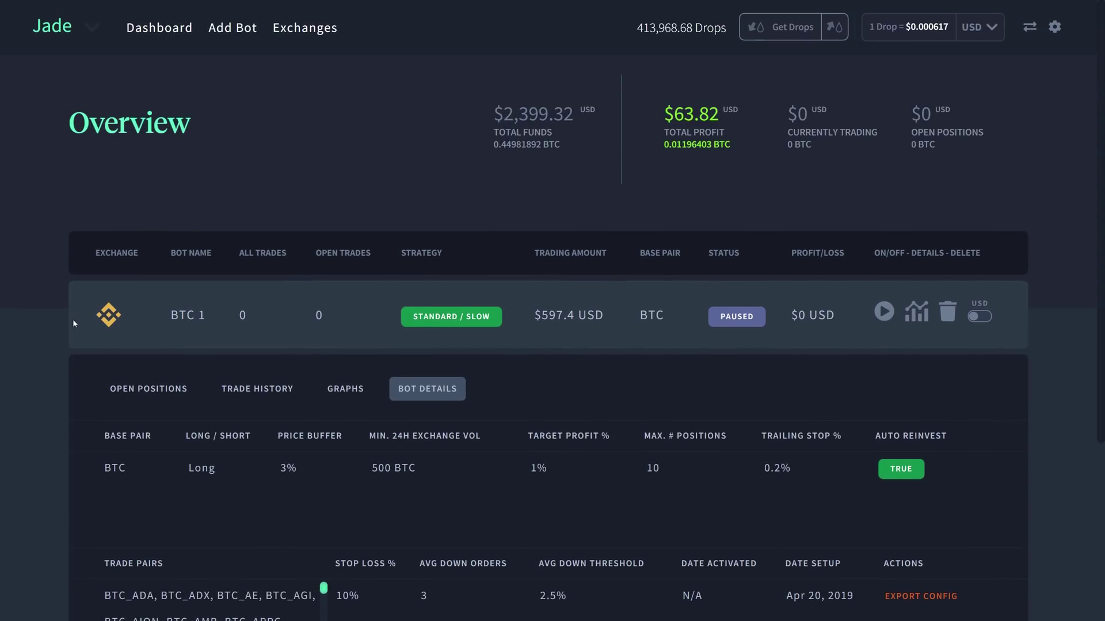
# Step: Start a new bot, entering its name, the Binance account and the trading amount
pyautogui.click(232, 28)
pyautogui.click(141, 227)
pyautogui.write('BTC 2')
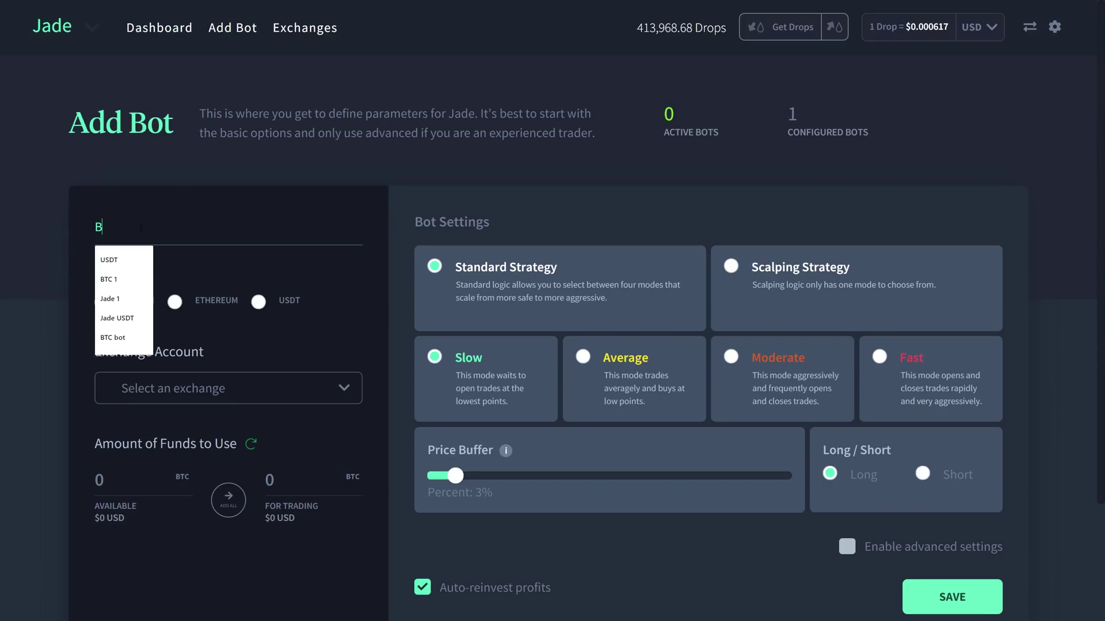
pyautogui.click(203, 387)
pyautogui.click(182, 414)
pyautogui.click(280, 481)
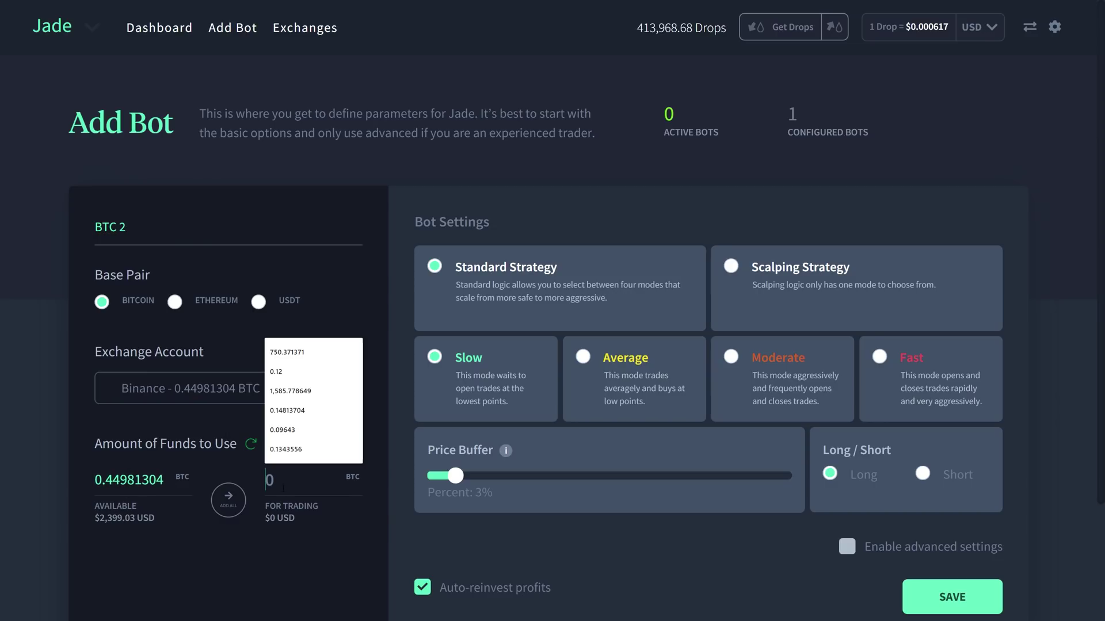
pyautogui.write('0.112')
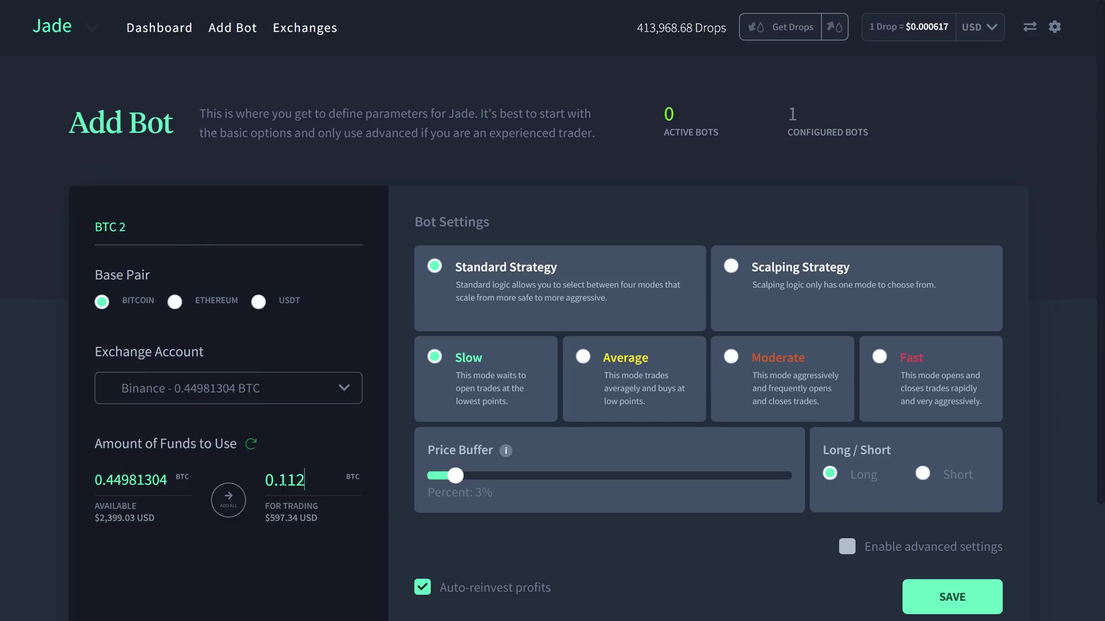
# Step: Choose Average mode, lower the price buffer to 2.5% and enable advanced settings
pyautogui.click(880, 357)
pyautogui.click(583, 357)
pyautogui.scroll(-2, 605, 363)
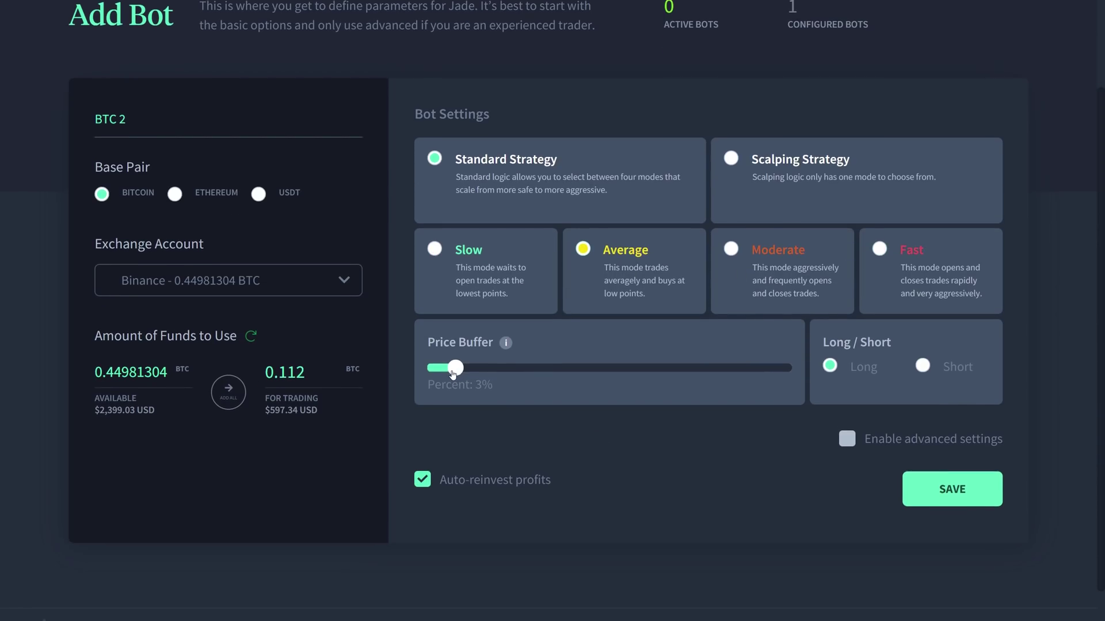
pyautogui.moveTo(456, 369); pyautogui.dragTo(440, 369)
pyautogui.click(847, 439)
pyautogui.scroll(-3, 686, 364)
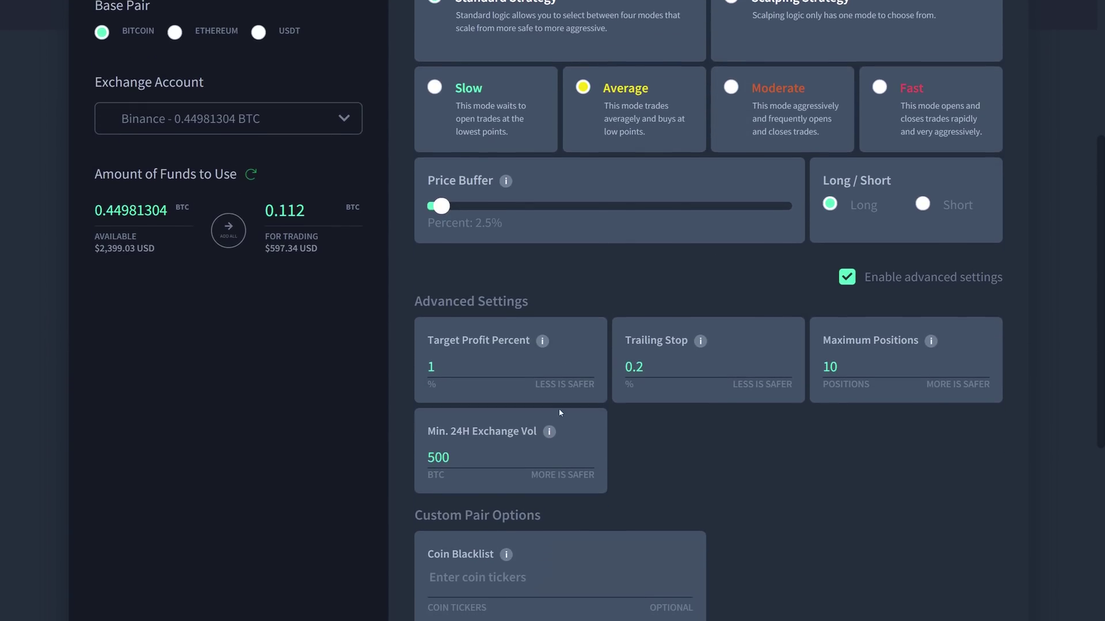
pyautogui.scroll(-2, 686, 364)
# Step: Set target profit to 1.2% and maximum positions to 12
pyautogui.click(519, 98)
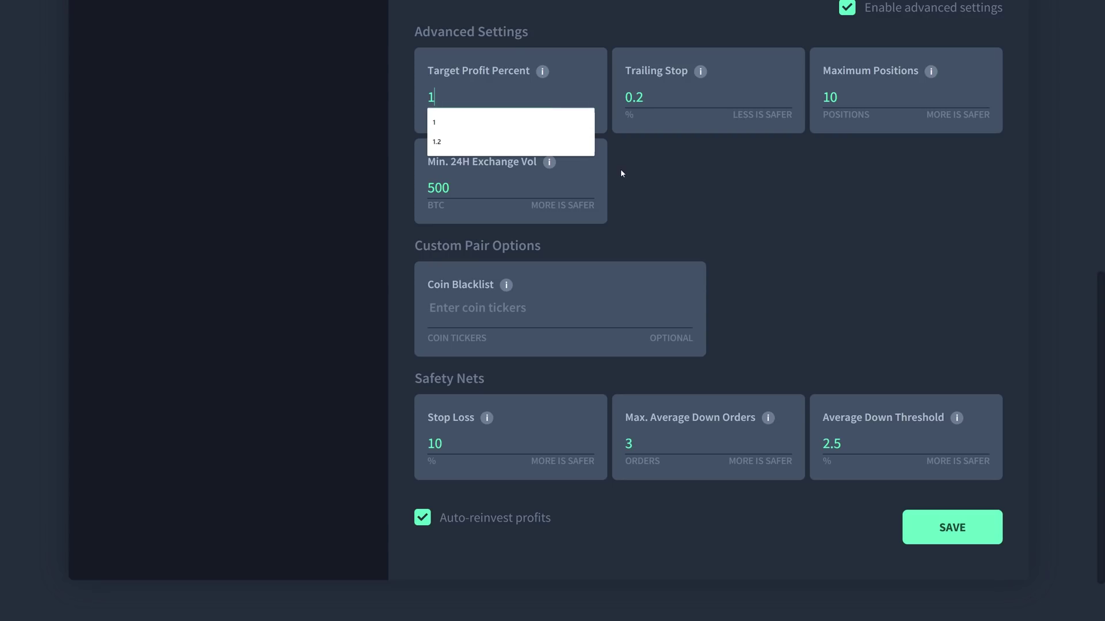
pyautogui.click(674, 99)
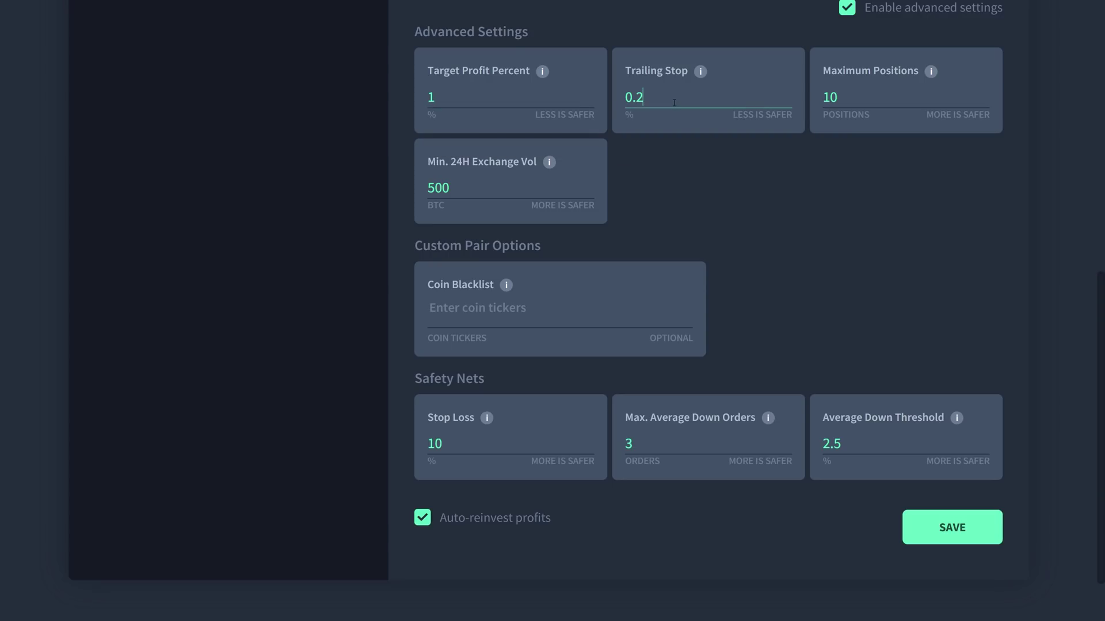
pyautogui.click(472, 98)
pyautogui.write('.2')
pyautogui.press('Tab')
pyautogui.press('Tab')
pyautogui.scroll(2, 826, 189)
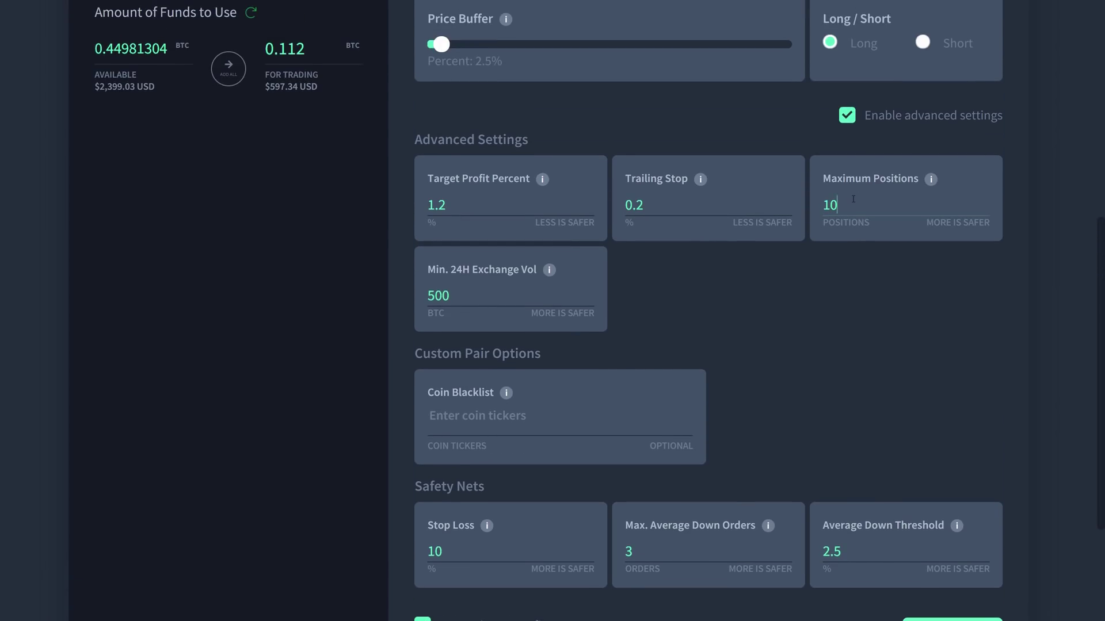
pyautogui.press('BackSpace')
pyautogui.write('2')
pyautogui.scroll(-2, 825, 347)
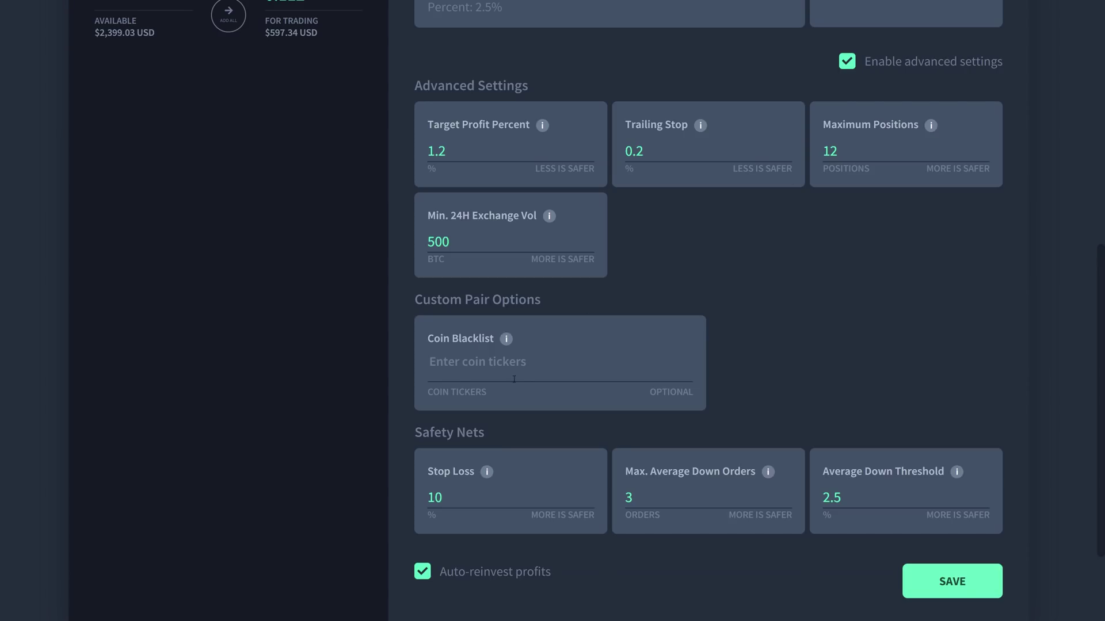
pyautogui.write('B')
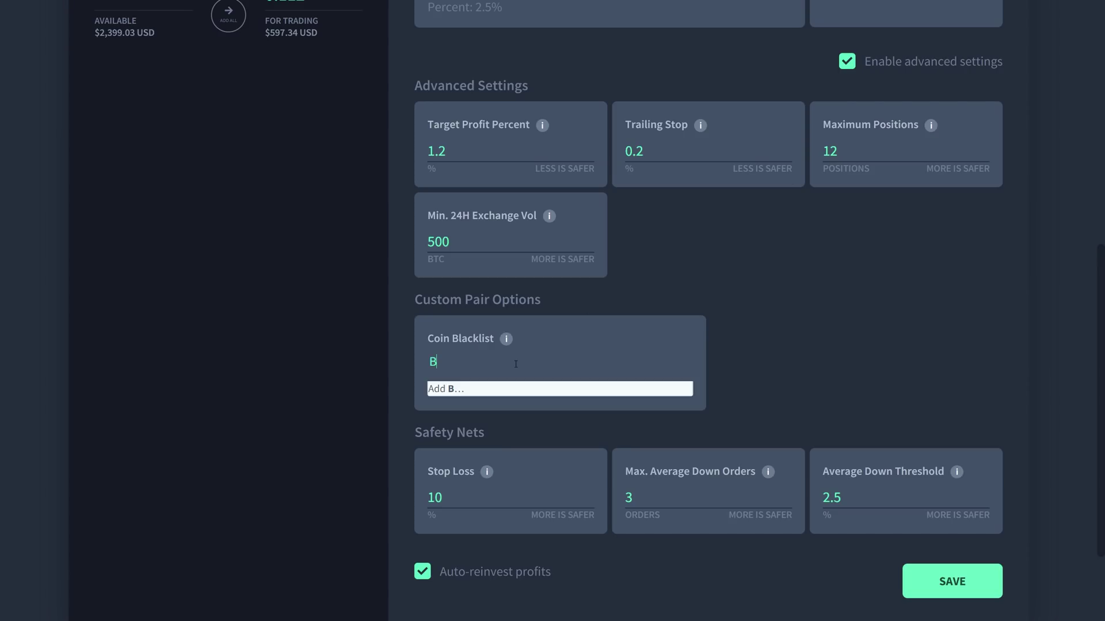
pyautogui.write('CHSV')
# Step: Blacklist BCHSV, set 600 BTC minimum volume, 2 average-down orders and 12% stop loss
pyautogui.click(495, 389)
pyautogui.click(488, 246)
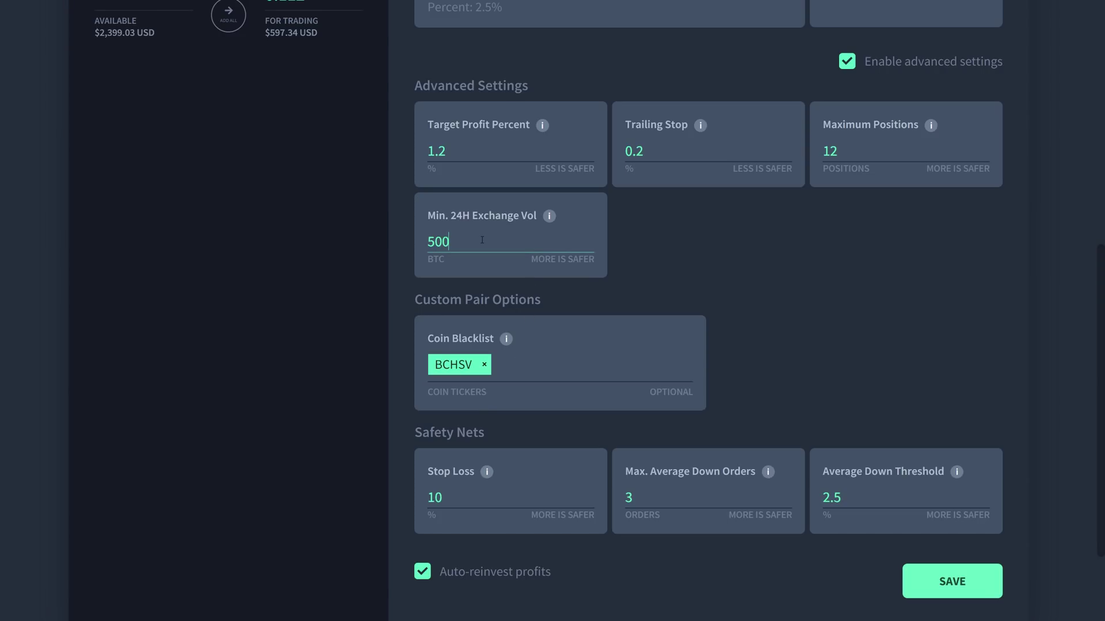
pyautogui.press('BackSpace')
pyautogui.press('BackSpace')
pyautogui.press('BackSpace')
pyautogui.write('600')
pyautogui.scroll(-2, 927, 369)
pyautogui.scroll(-2, 808, 371)
pyautogui.click(673, 380)
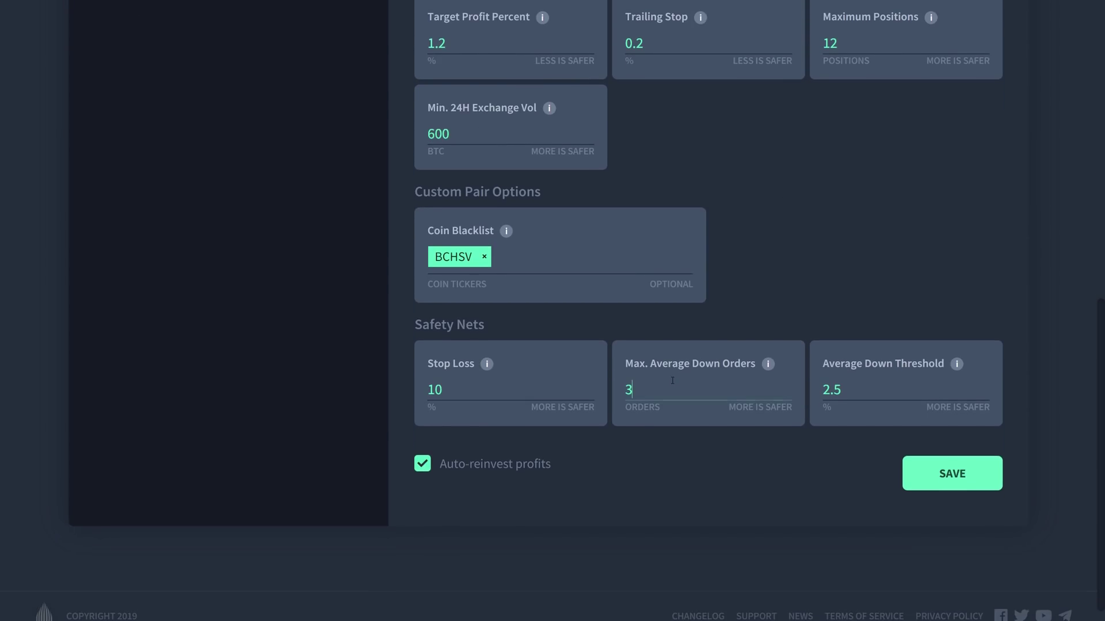
pyautogui.press('BackSpace')
pyautogui.write('2')
pyautogui.click(882, 396)
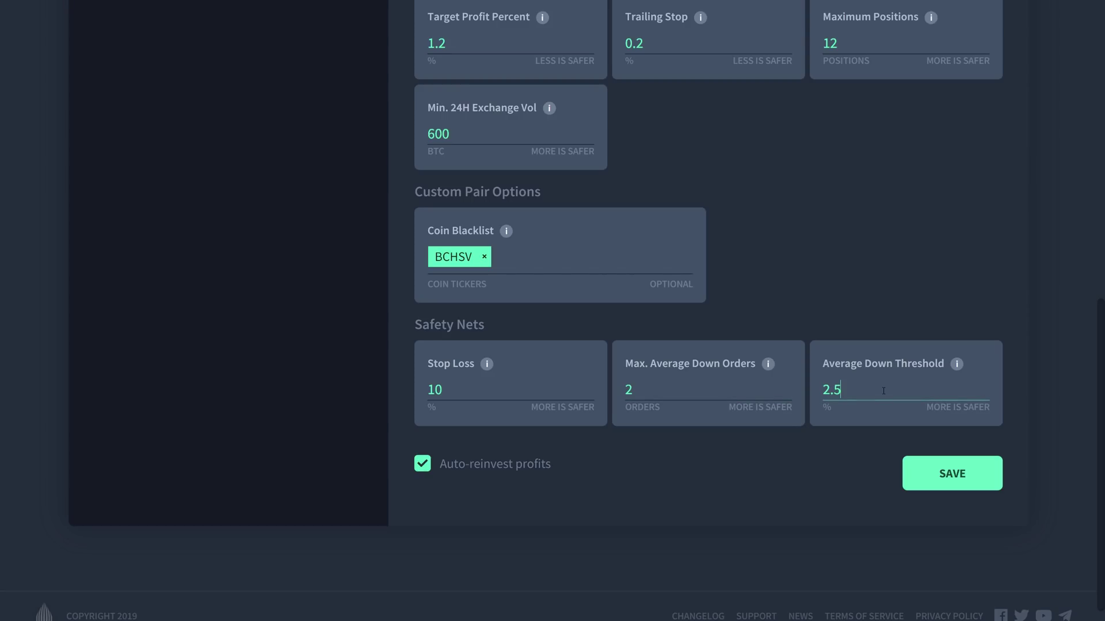
pyautogui.click(440, 389)
pyautogui.press('BackSpace')
pyautogui.write('2')
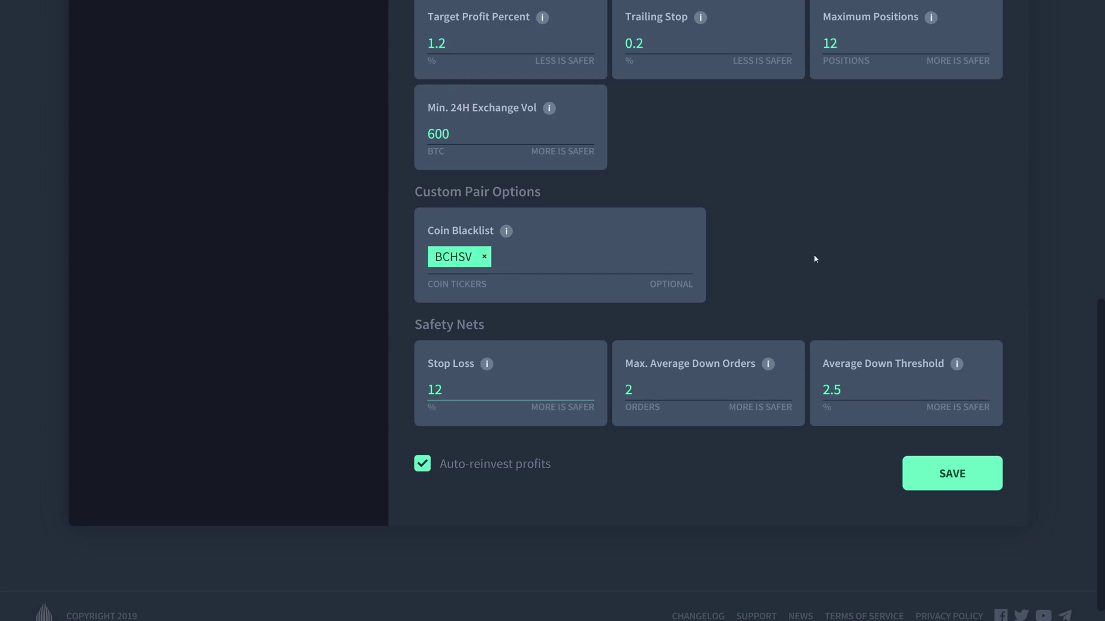
# Step: Save BTC 2 and view its Bot Details: 2.5% buffer, 1.2% target, 12% stop loss
pyautogui.click(940, 472)
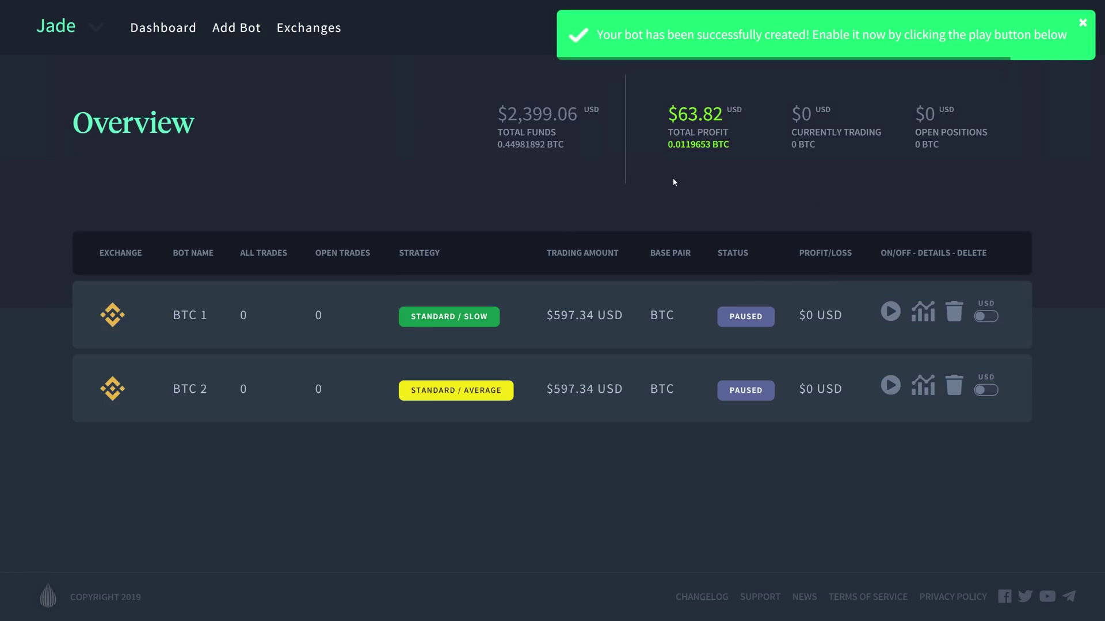
pyautogui.click(925, 386)
pyautogui.scroll(-3, 463, 390)
pyautogui.click(424, 303)
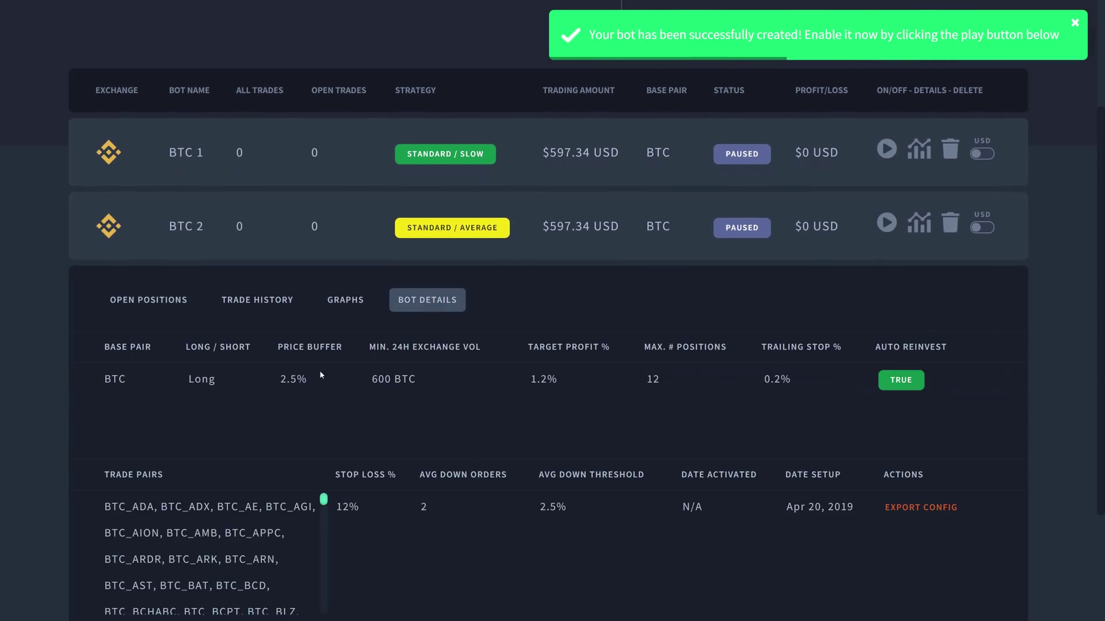
pyautogui.scroll(-3, 320, 370)
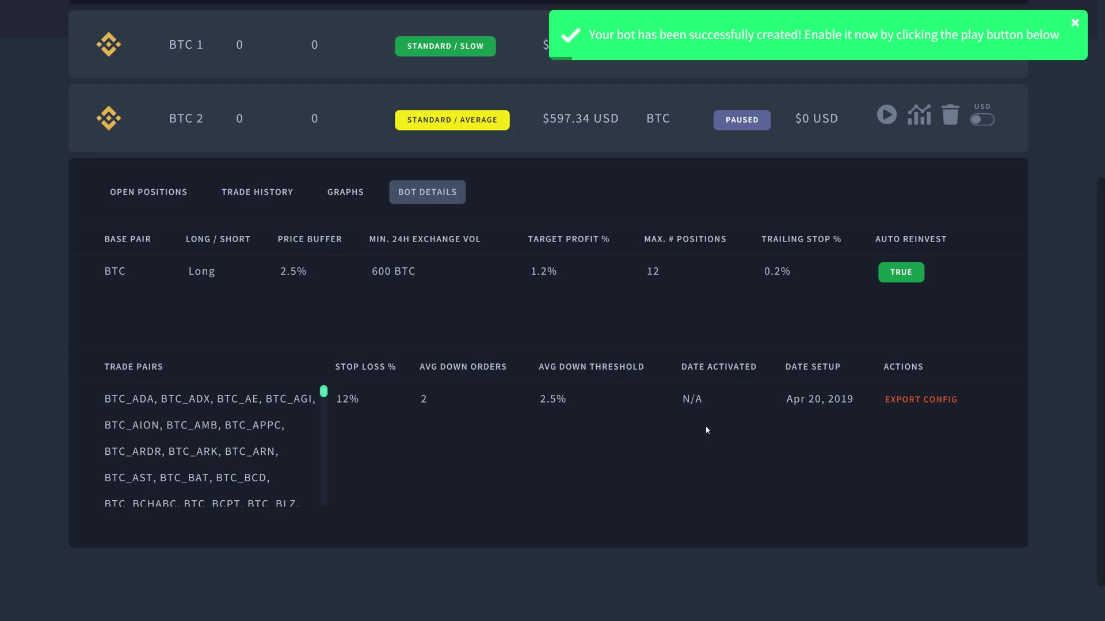
pyautogui.scroll(5, 1035, 391)
pyautogui.scroll(5, 1034, 391)
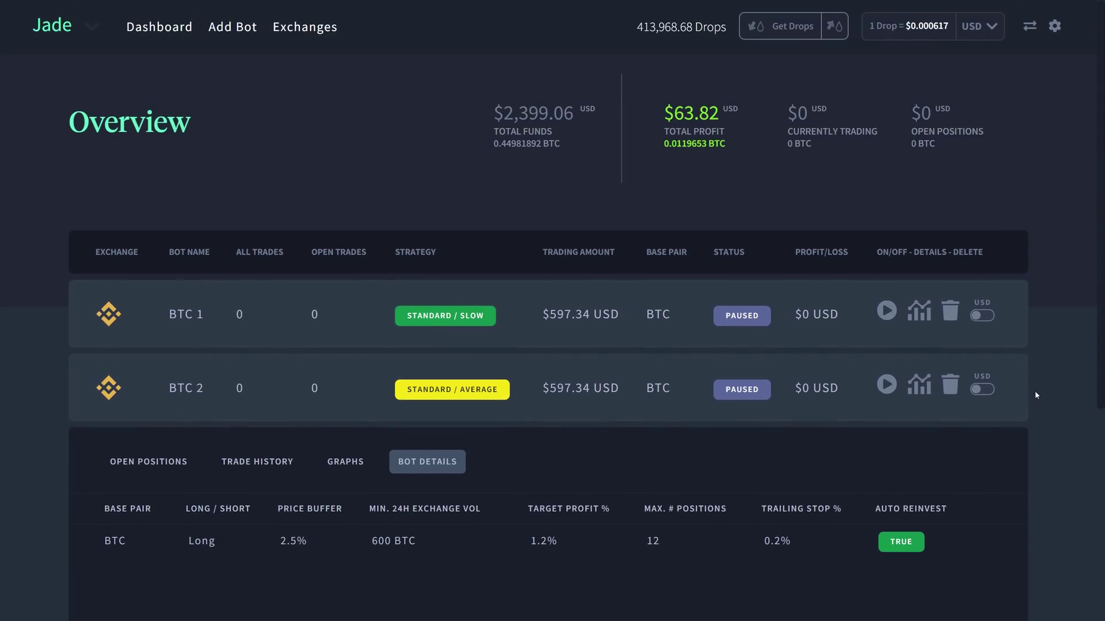
pyautogui.scroll(-5, 1034, 391)
pyautogui.scroll(-3, 217, 501)
pyautogui.scroll(-3, 216, 501)
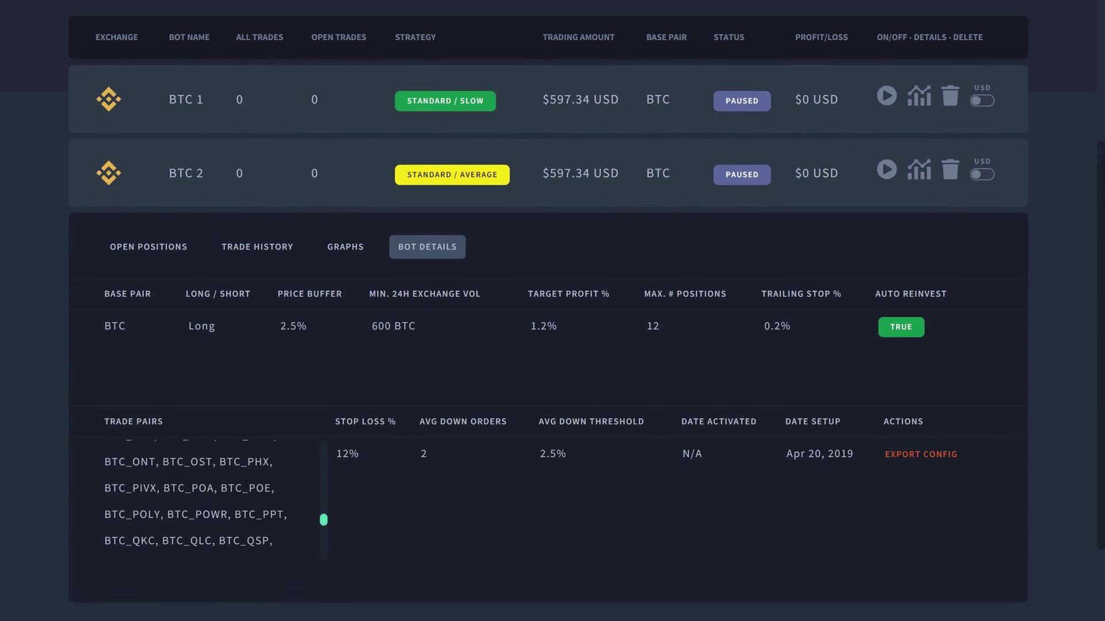
pyautogui.scroll(-5, 245, 488)
pyautogui.scroll(5, 245, 488)
pyautogui.scroll(5, 246, 488)
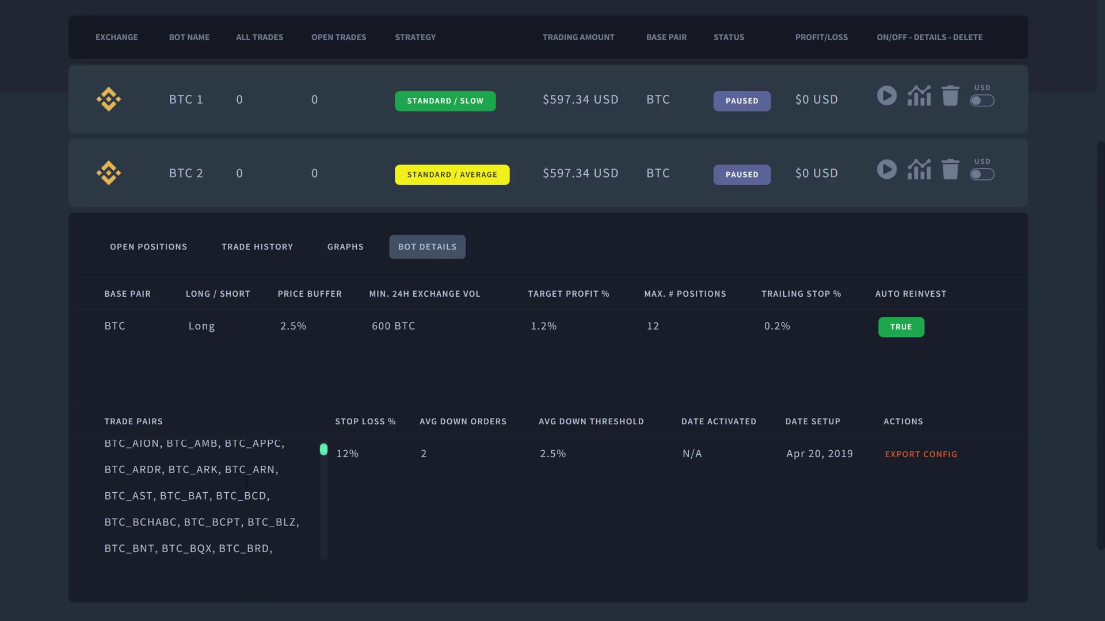
pyautogui.scroll(5, 20, 337)
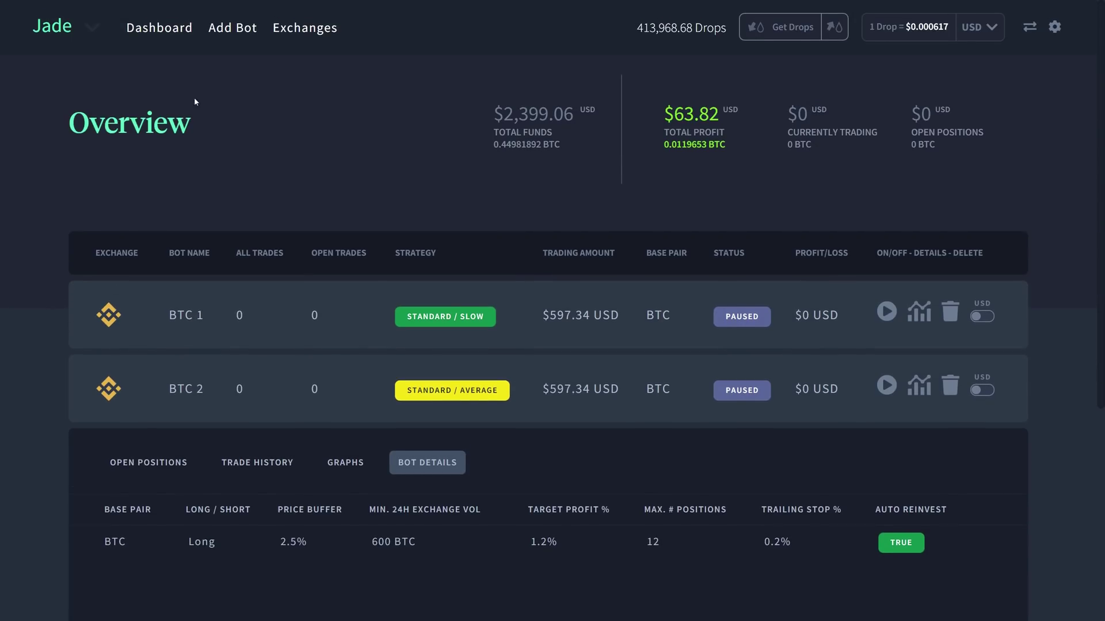
# Step: Start another bot named BTC 3 using the Binance account
pyautogui.click(232, 29)
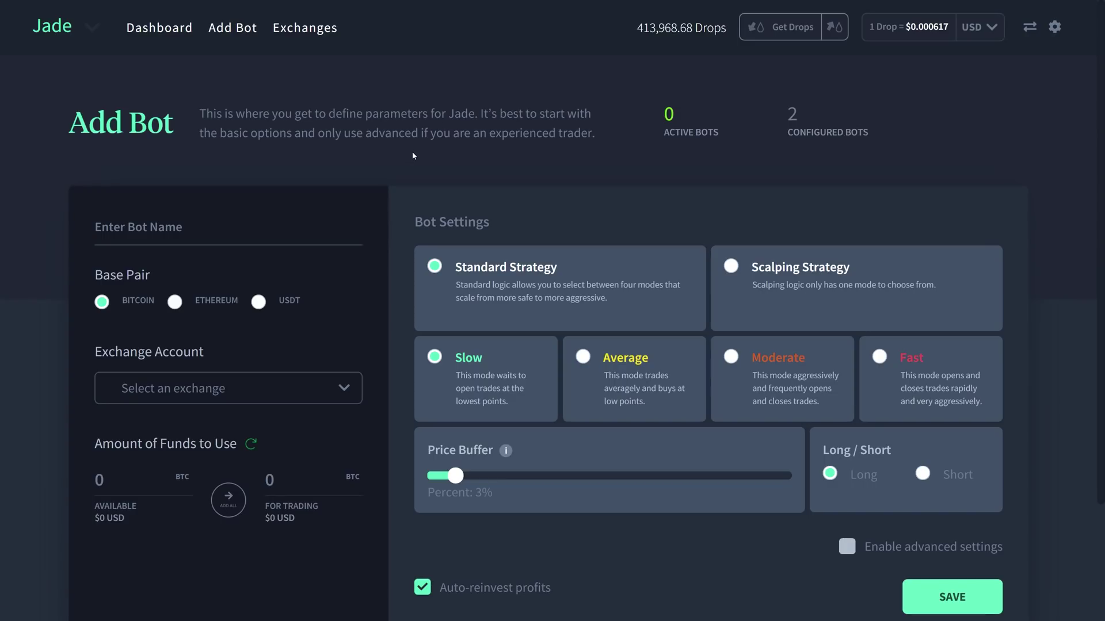
pyautogui.click(318, 224)
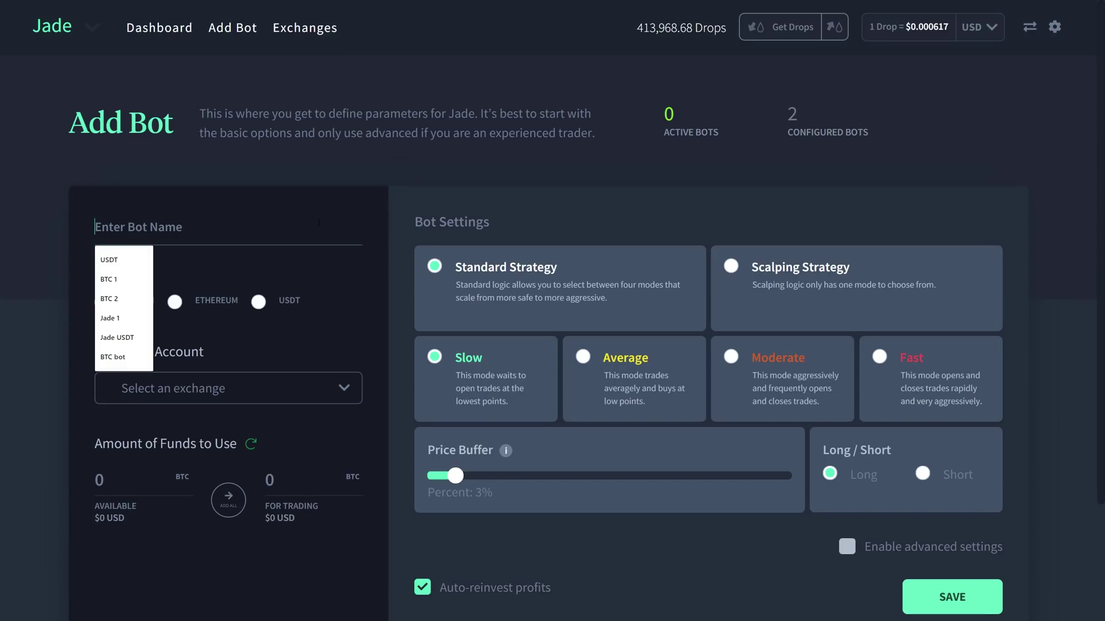
pyautogui.write('BTC 3')
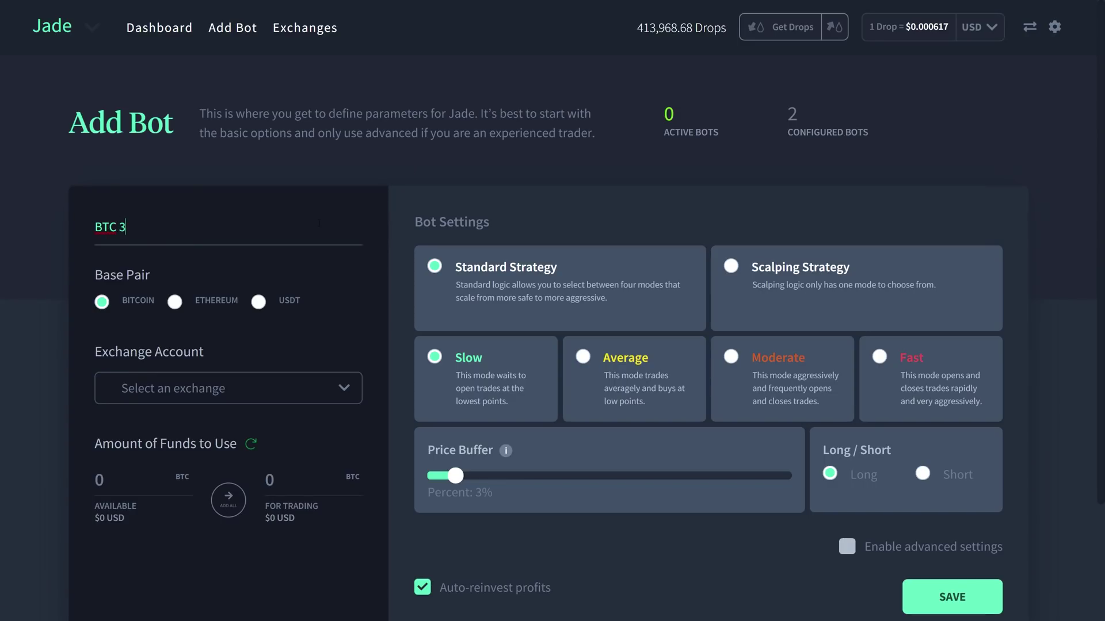
pyautogui.click(323, 393)
pyautogui.click(181, 426)
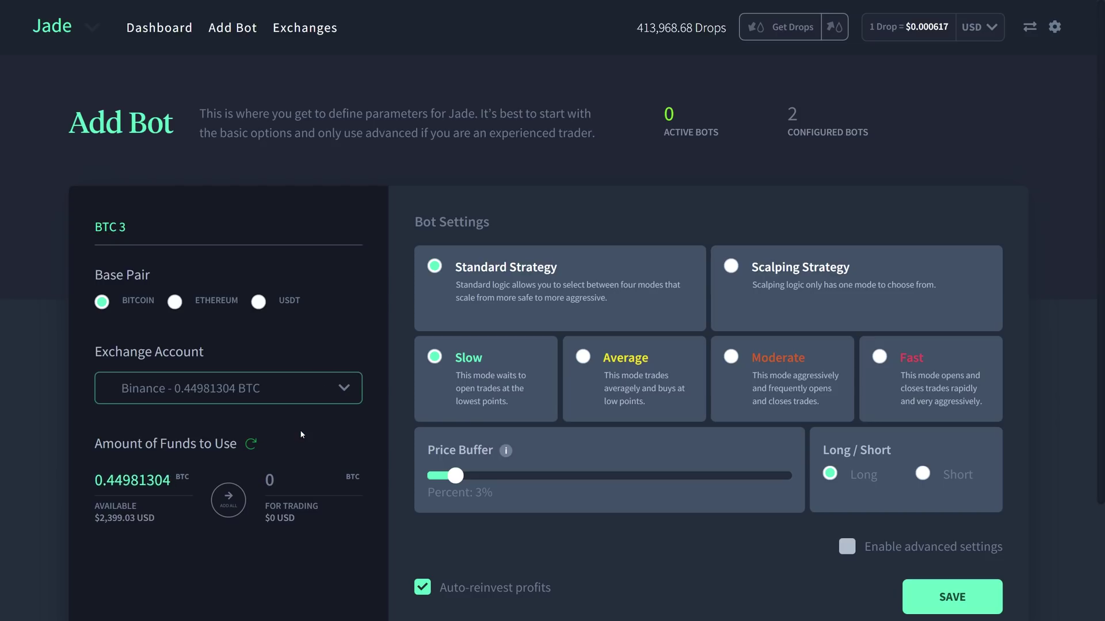
# Step: Set 0.112 BTC for trading, Moderate mode and a 3.5% price buffer
pyautogui.click(304, 482)
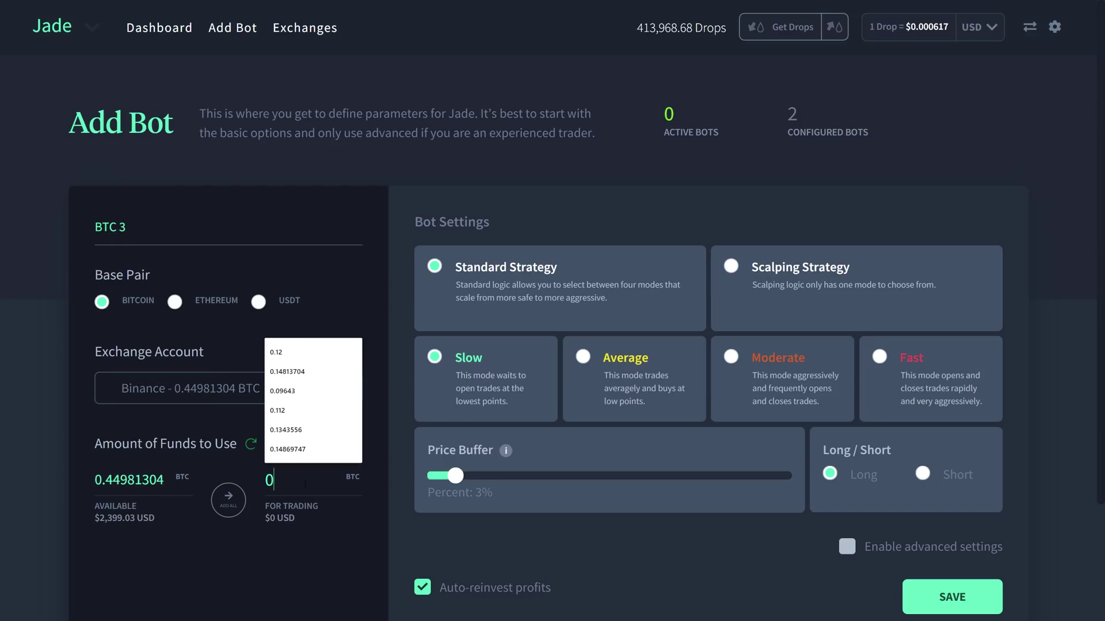
pyautogui.write('0.112')
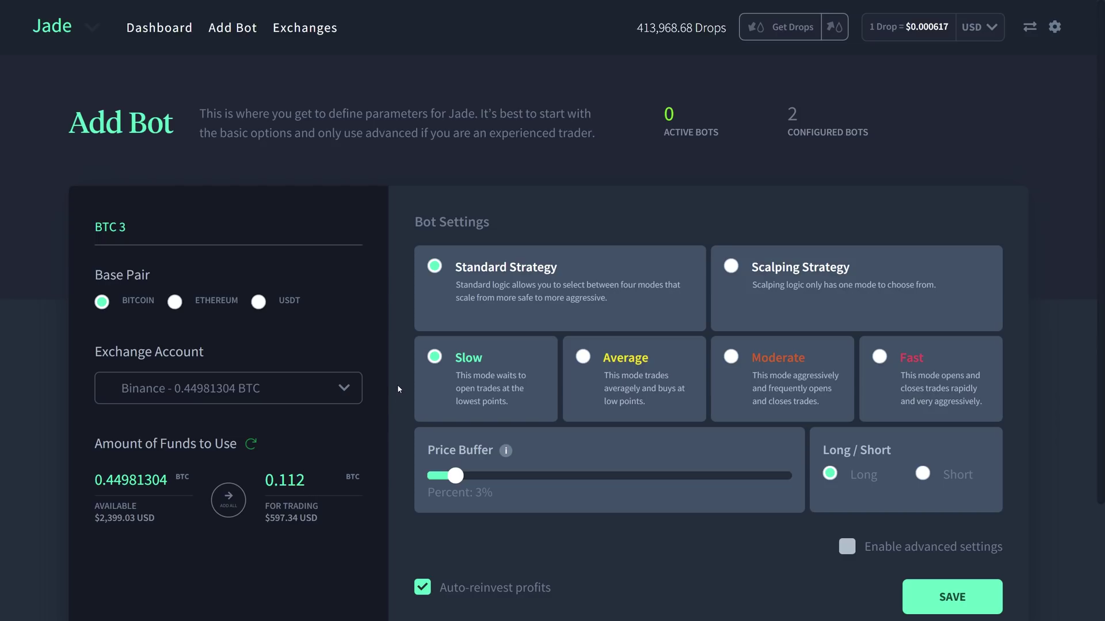
pyautogui.scroll(-2, 398, 383)
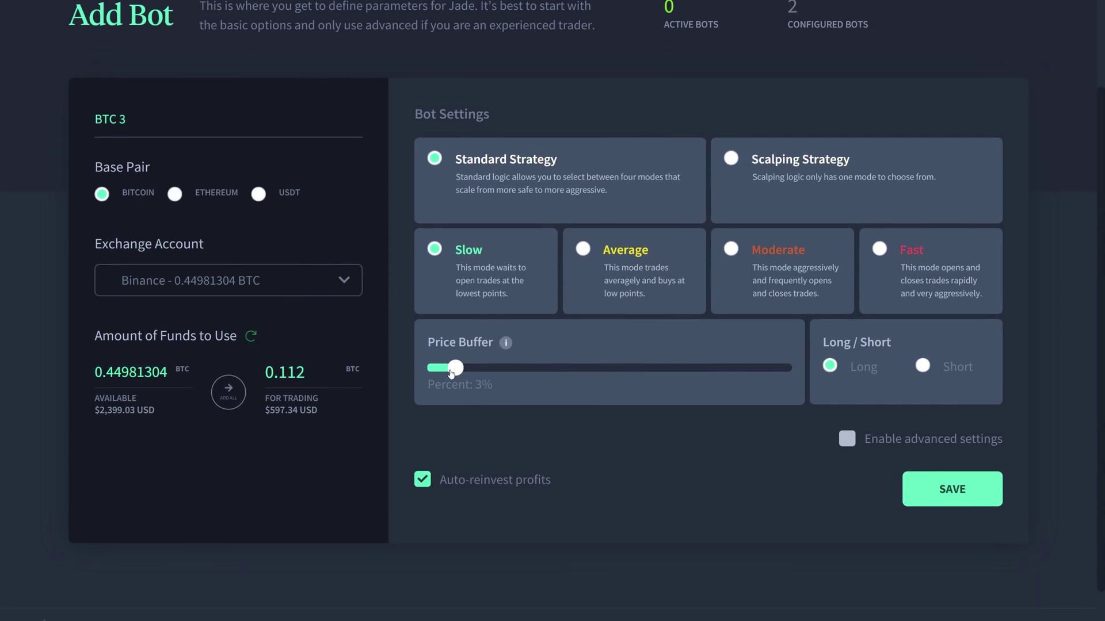
pyautogui.click(730, 250)
pyautogui.moveTo(456, 368); pyautogui.dragTo(469, 368)
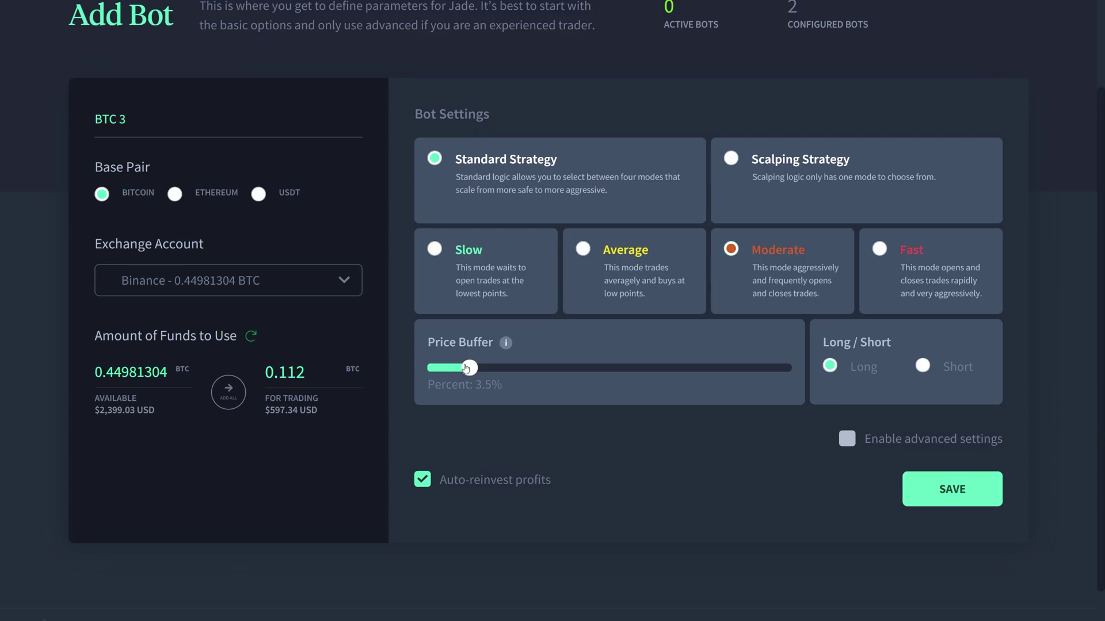
# Step: Enable advanced settings; set trailing stop 0.1, 12 maximum positions and 400 BTC minimum volume
pyautogui.click(848, 439)
pyautogui.scroll(-5, 737, 423)
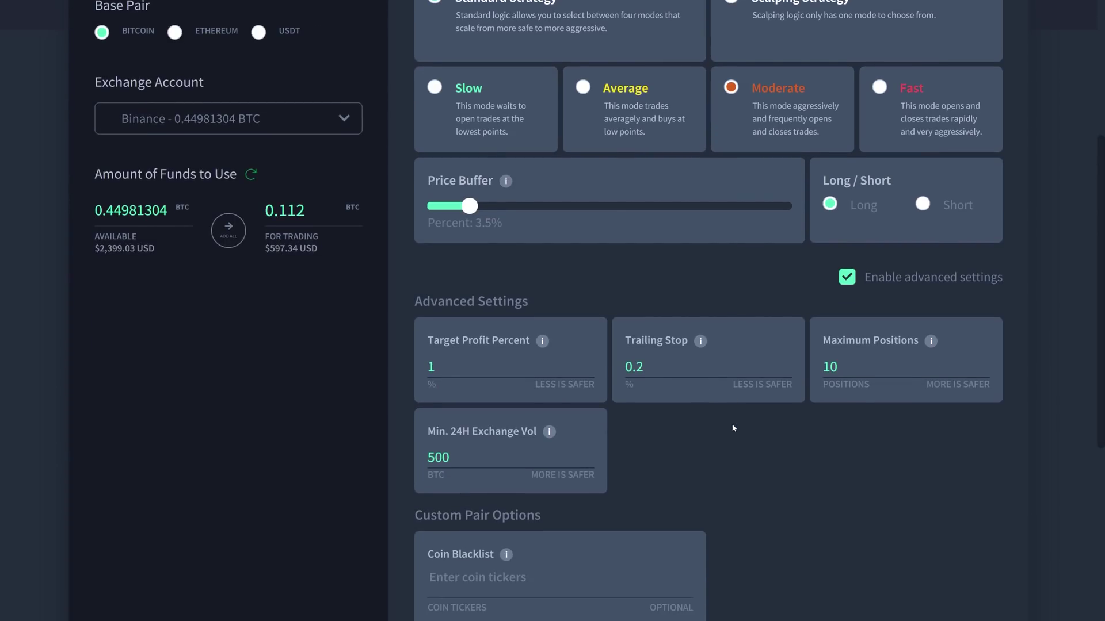
pyautogui.scroll(-3, 605, 362)
pyautogui.click(522, 203)
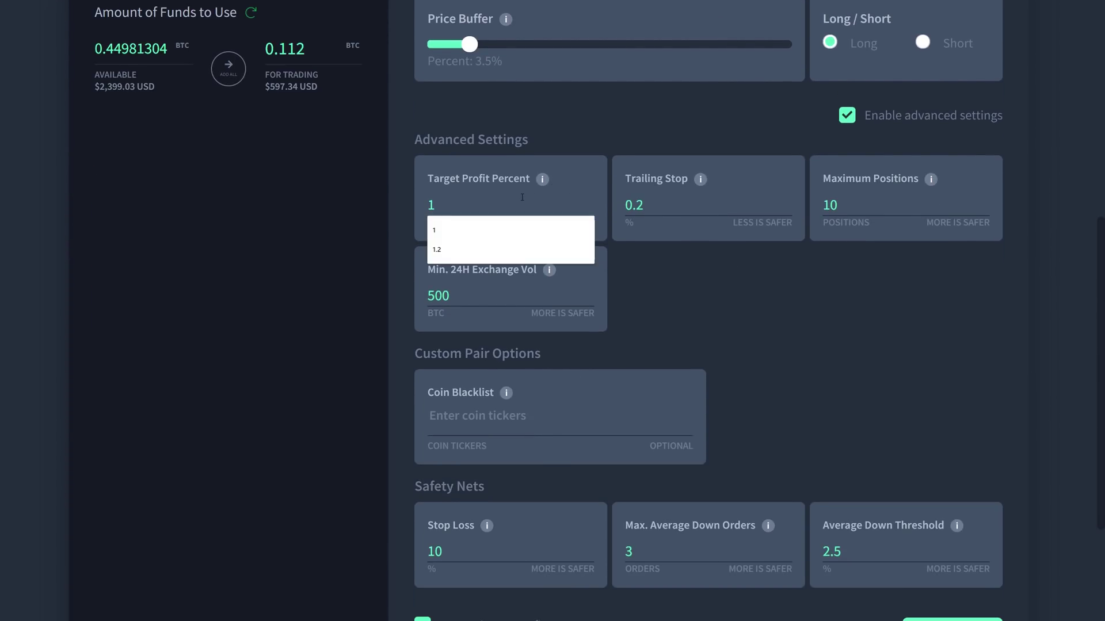
pyautogui.write('0')
pyautogui.press('BackSpace')
pyautogui.press('BackSpace')
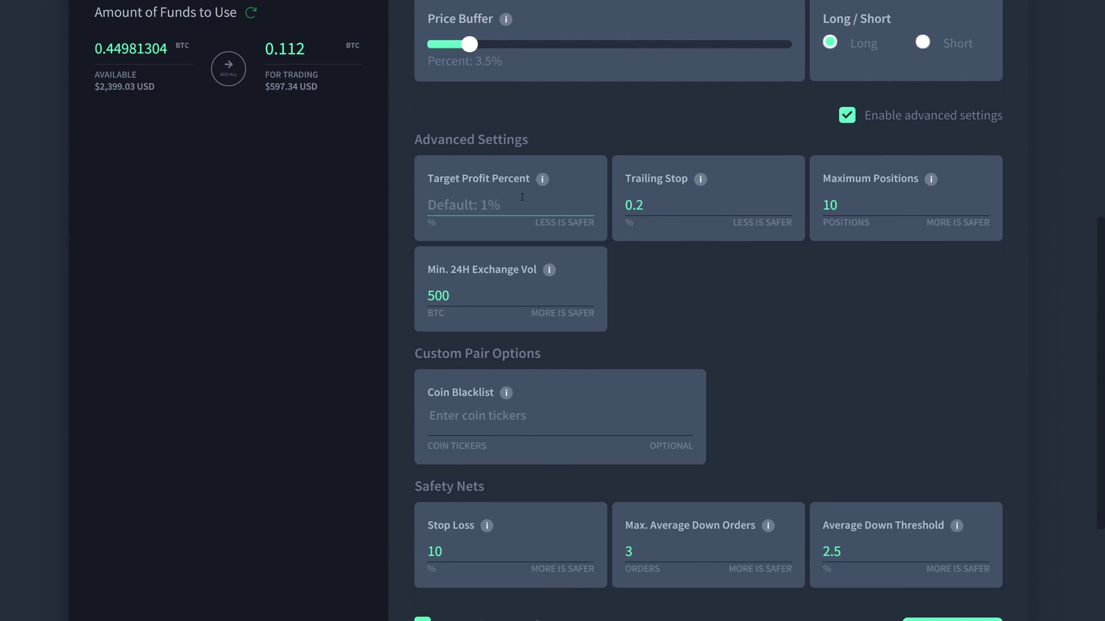
pyautogui.write('0.8')
pyautogui.click(651, 204)
pyautogui.press('BackSpace')
pyautogui.write('1')
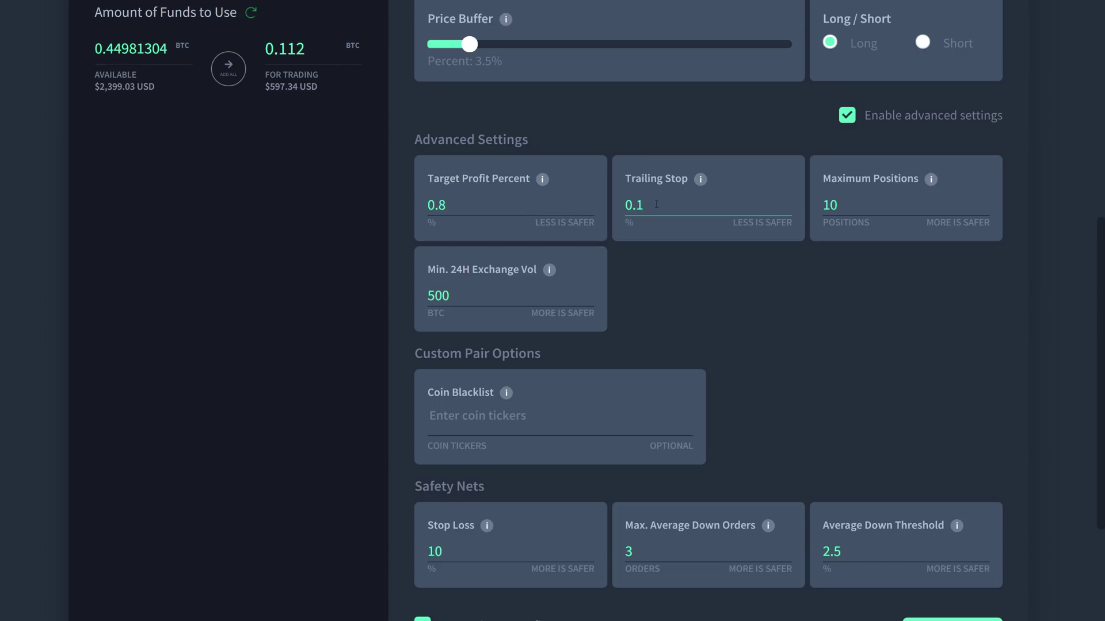
pyautogui.click(876, 205)
pyautogui.press('BackSpace')
pyautogui.write('2')
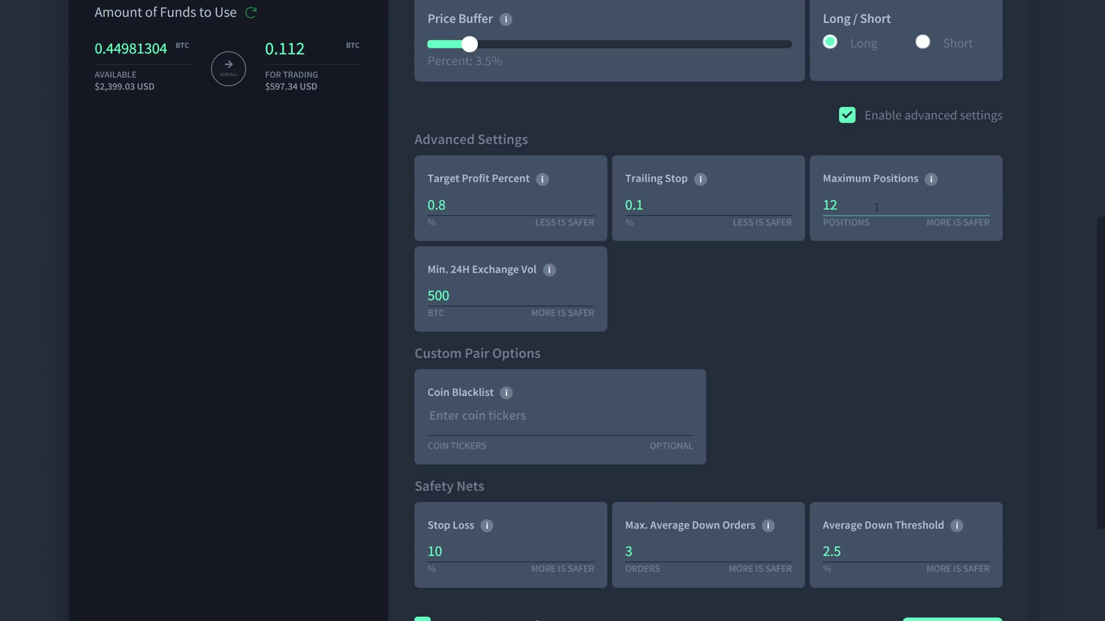
pyautogui.click(527, 294)
pyautogui.press('BackSpace')
pyautogui.press('BackSpace')
pyautogui.press('BackSpace')
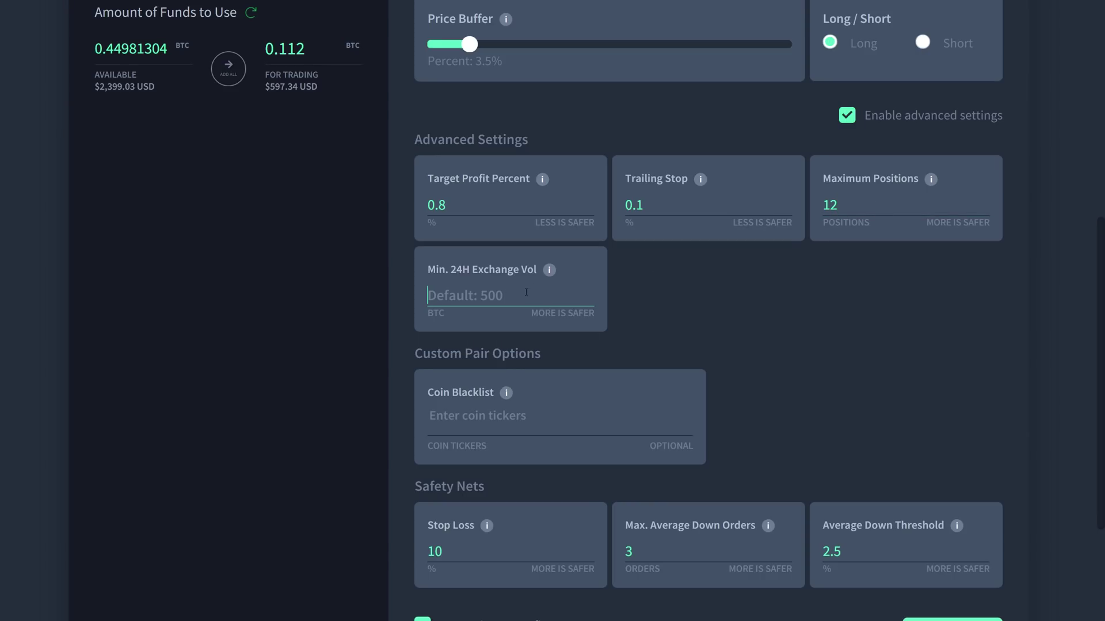
pyautogui.write('400')
# Step: Blacklist BCHSV, set stop loss 8, 2 average-down orders and threshold 2.0
pyautogui.click(518, 415)
pyautogui.write('BCHS')
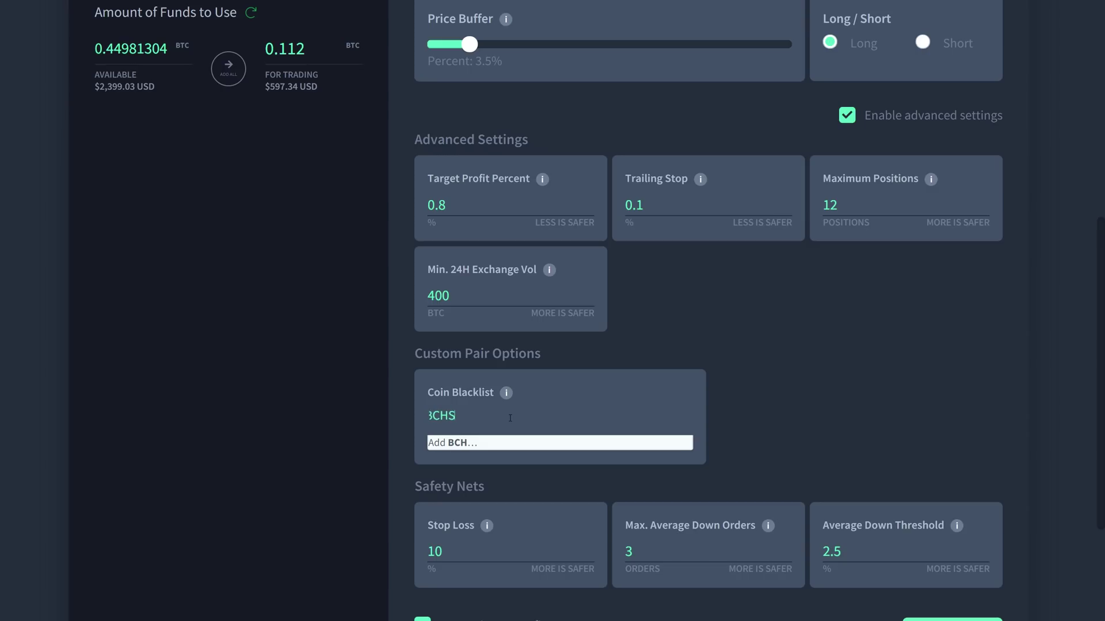
pyautogui.write('V')
pyautogui.click(507, 444)
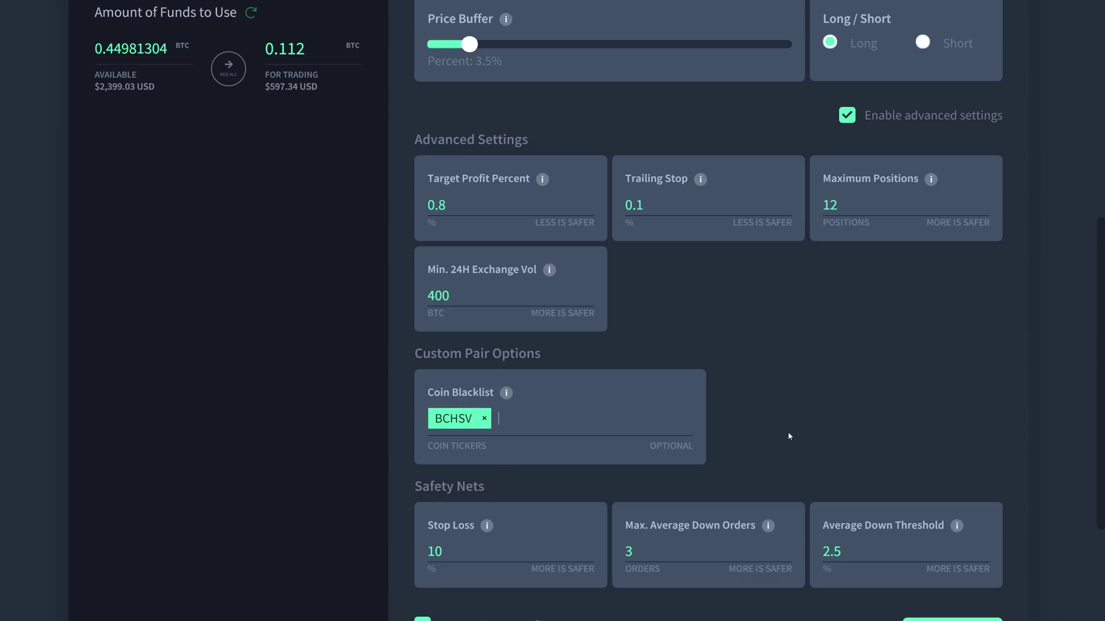
pyautogui.scroll(-3, 787, 436)
pyautogui.click(492, 448)
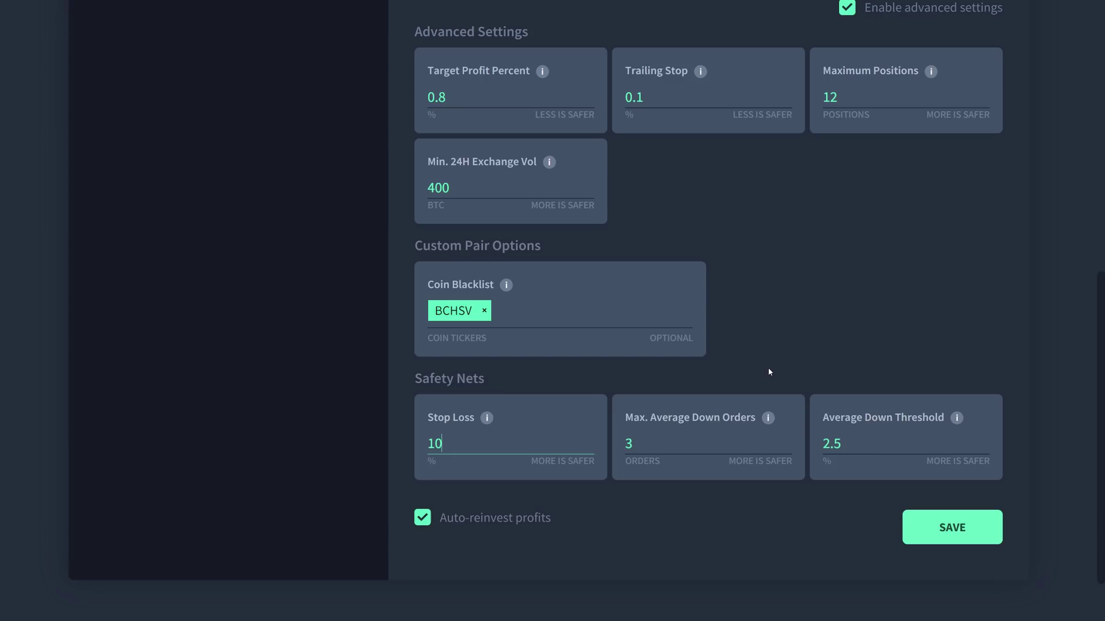
pyautogui.press('BackSpace')
pyautogui.press('BackSpace')
pyautogui.write('8')
pyautogui.click(682, 434)
pyautogui.press('BackSpace')
pyautogui.write('2')
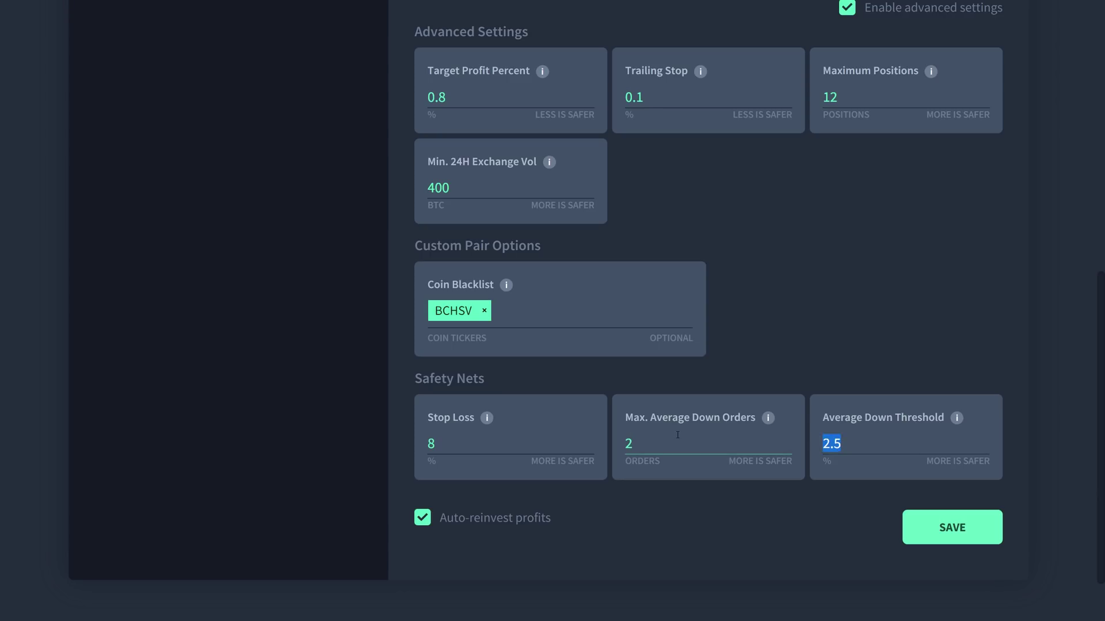
pyautogui.press('Tab')
pyautogui.write('2.')
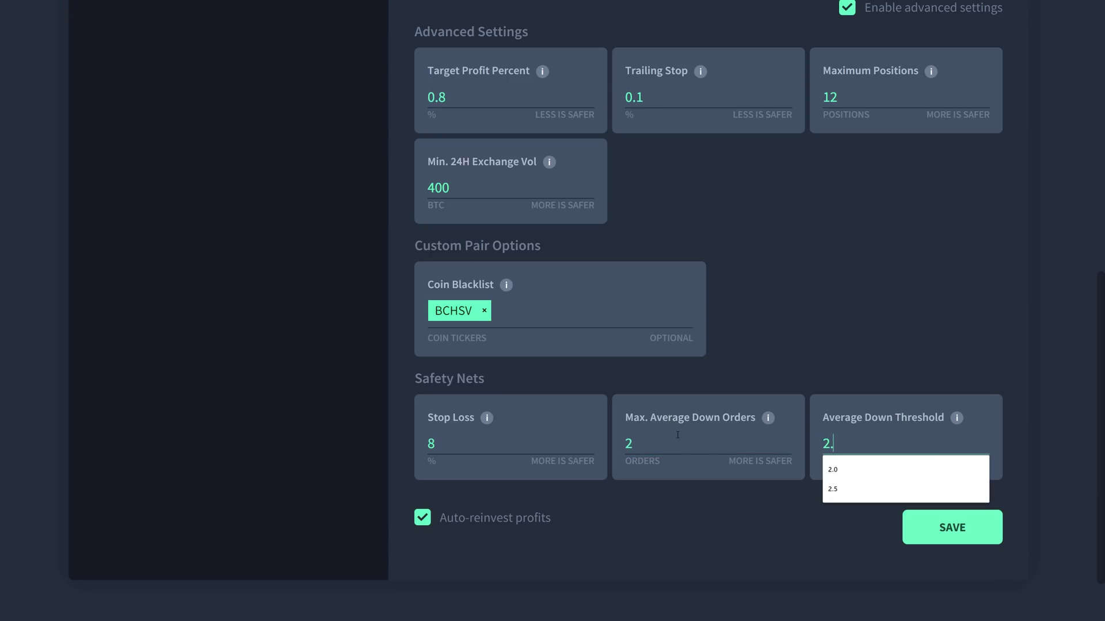
pyautogui.write('0')
pyautogui.scroll(2, 481, 524)
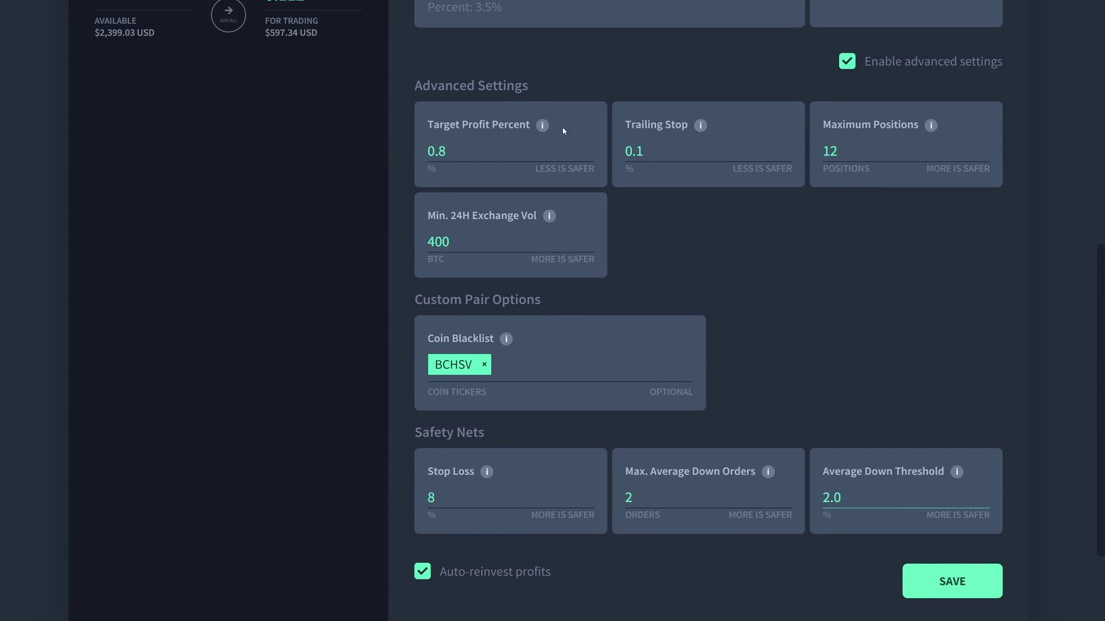
pyautogui.scroll(3, 592, 252)
pyautogui.scroll(2, 804, 144)
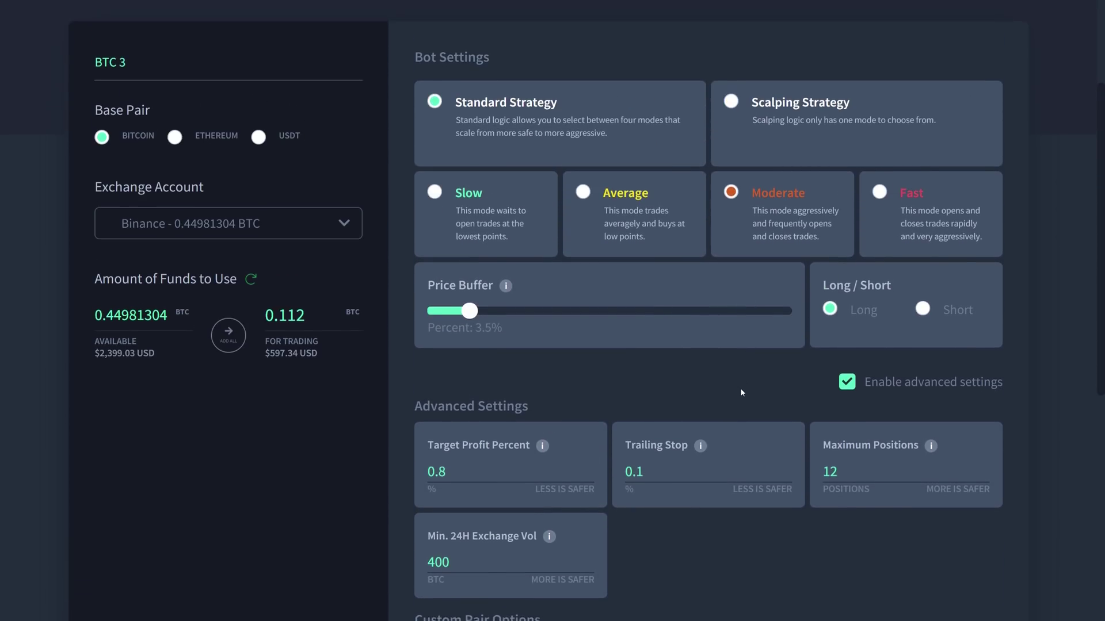
pyautogui.scroll(-8, 743, 379)
pyautogui.scroll(-1, 863, 432)
# Step: Save BTC 3 as a paused Standard / Moderate bot and view its Bot Details
pyautogui.click(938, 478)
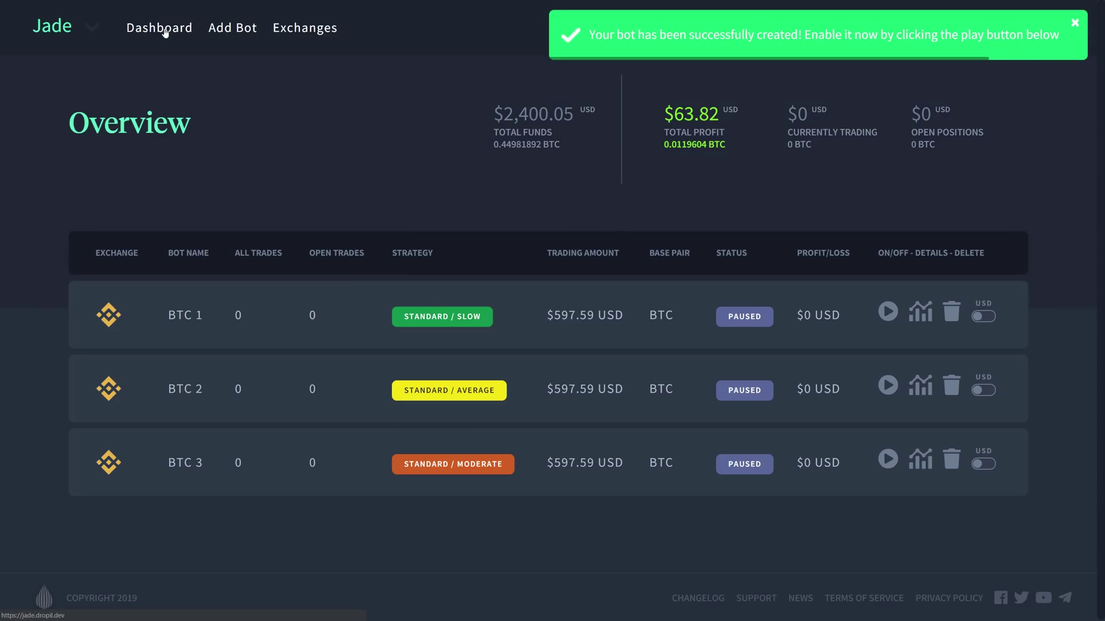
pyautogui.click(909, 464)
pyautogui.scroll(-3, 1073, 380)
pyautogui.scroll(-1, 1073, 380)
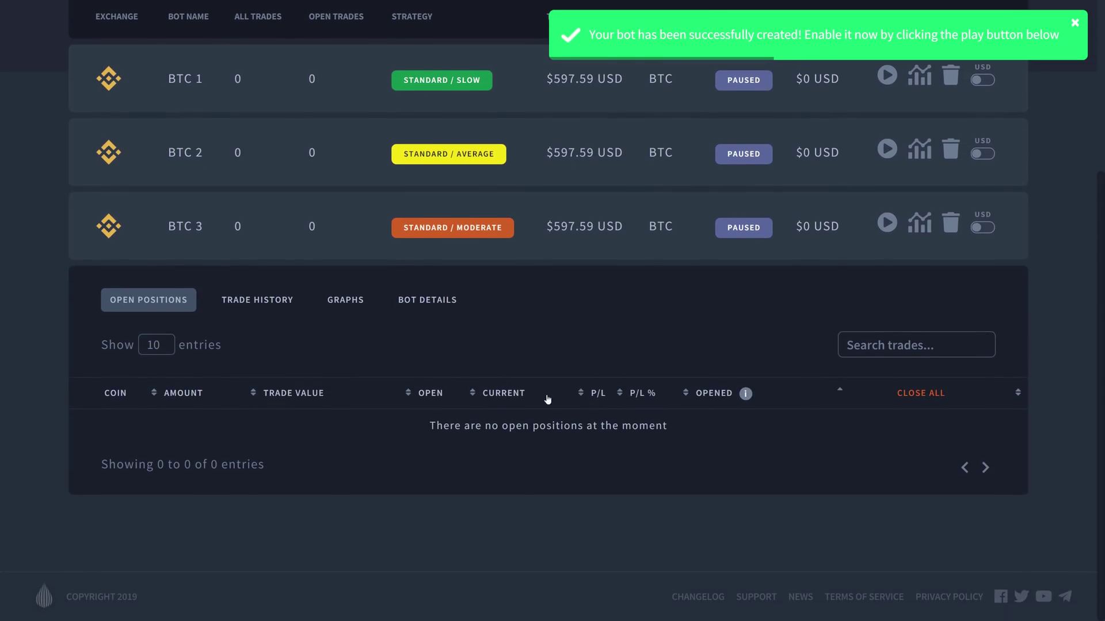
pyautogui.click(426, 300)
pyautogui.scroll(-2, 392, 331)
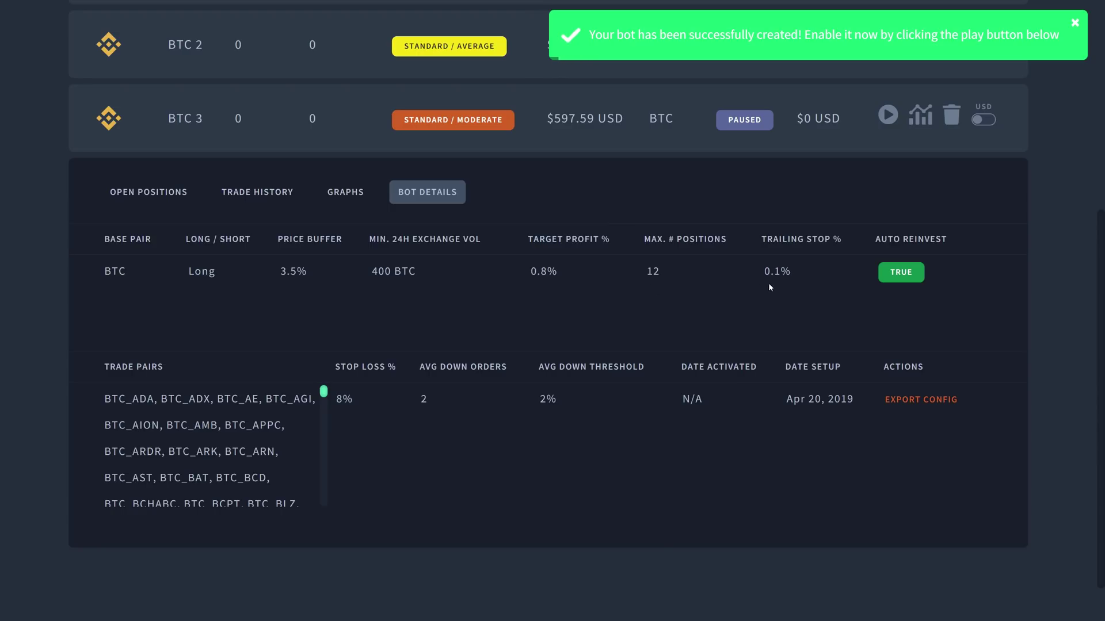
pyautogui.moveTo(323, 392)
pyautogui.mouseDown()
pyautogui.moveTo(324, 458)
pyautogui.moveTo(324, 391)
pyautogui.mouseUp()
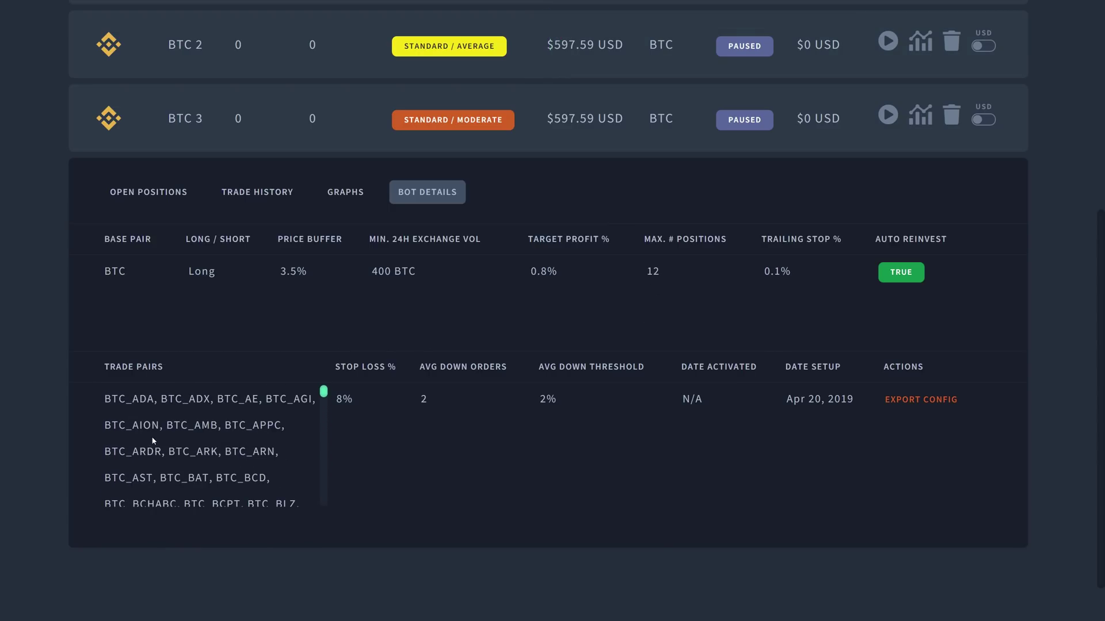
pyautogui.scroll(5, 25, 405)
# Step: Add a Fast bot 'BTC 4' on Binance with 0.112 BTC and a 2.5% price buffer
pyautogui.click(232, 28)
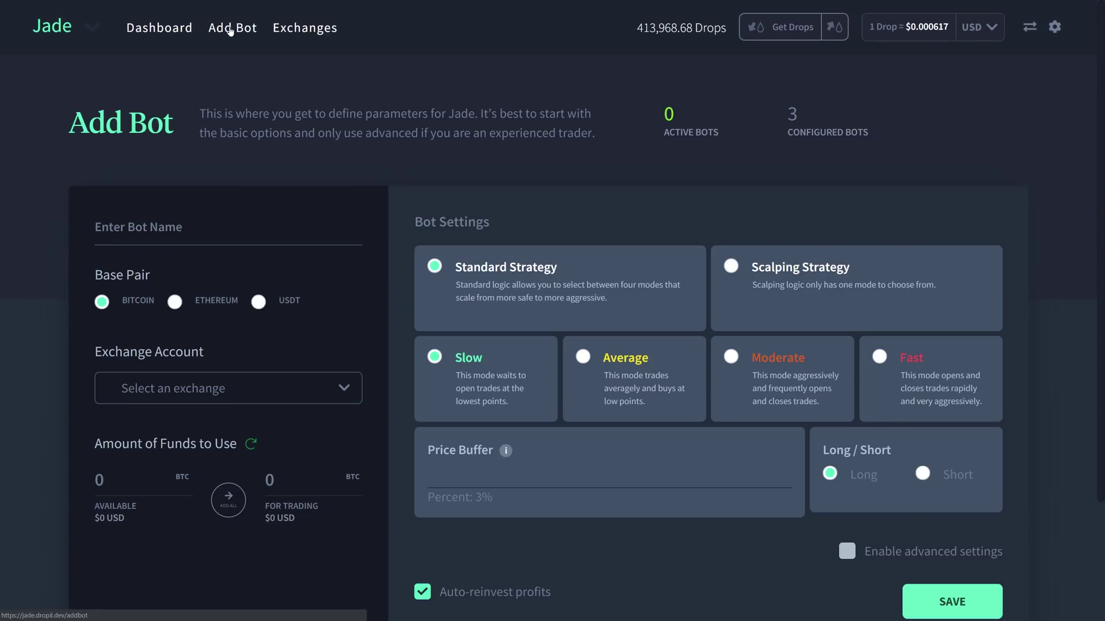
pyautogui.click(879, 357)
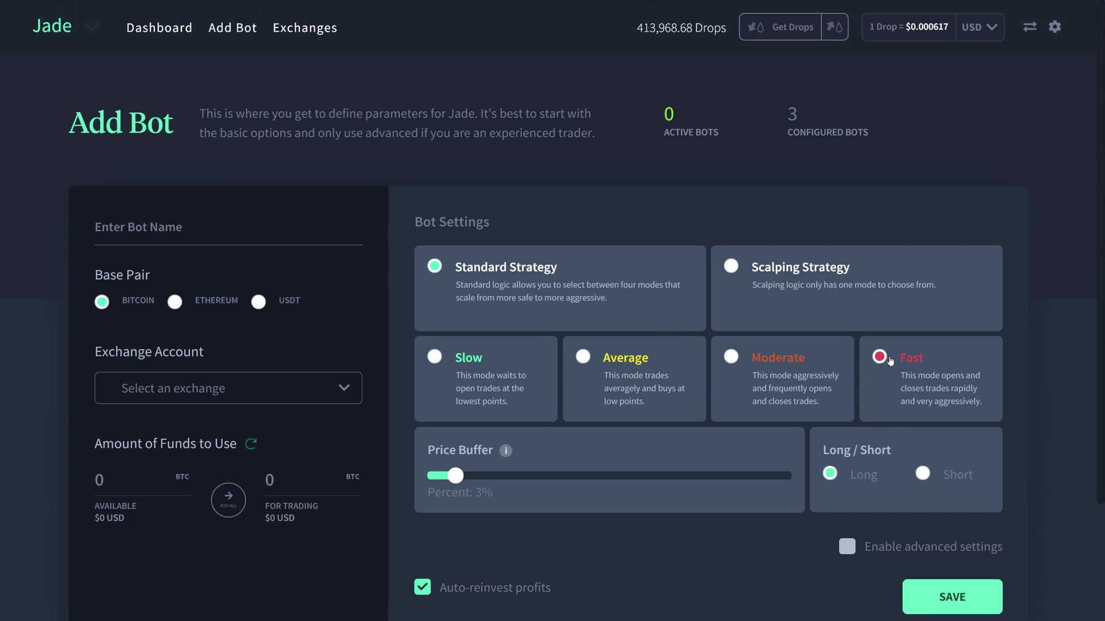
pyautogui.click(183, 227)
pyautogui.write('BTC')
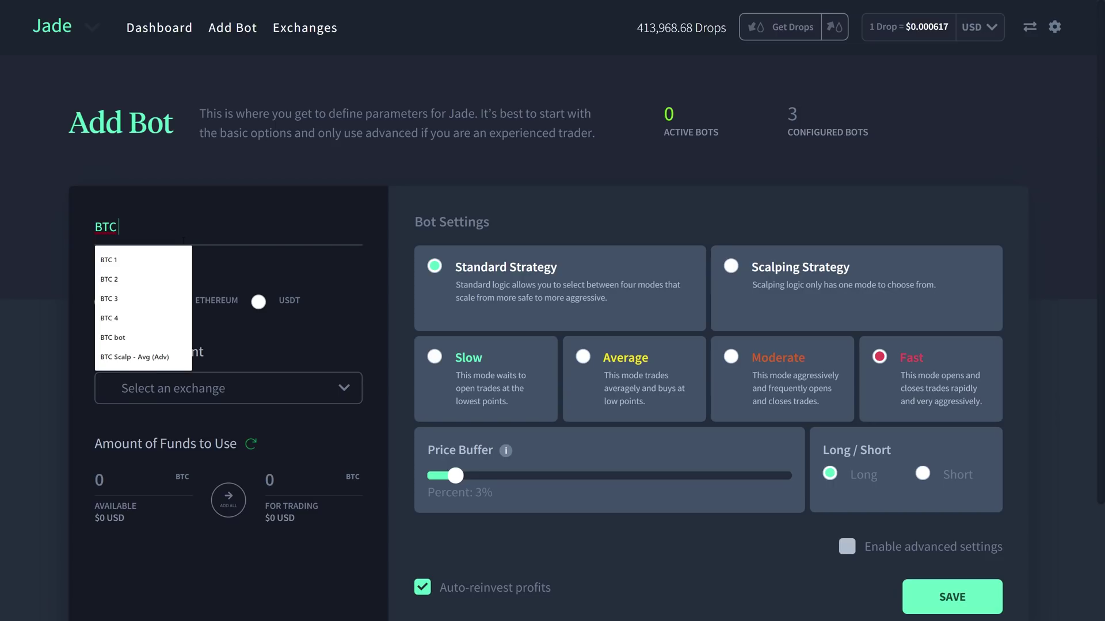
pyautogui.write(' 4')
pyautogui.click(229, 388)
pyautogui.click(173, 413)
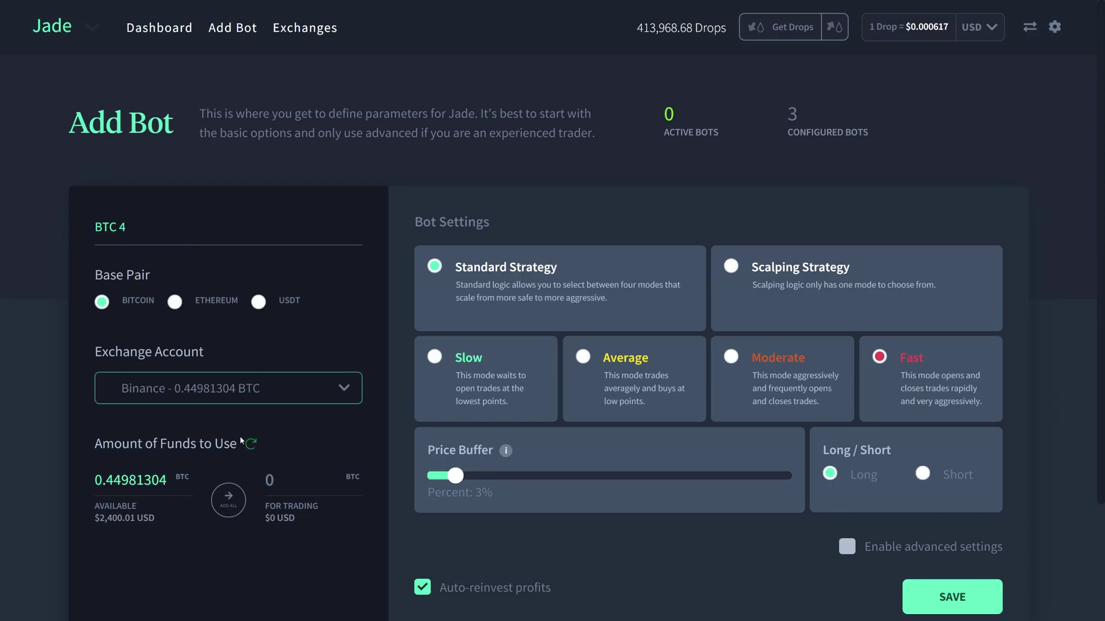
pyautogui.click(293, 480)
pyautogui.write('0.11')
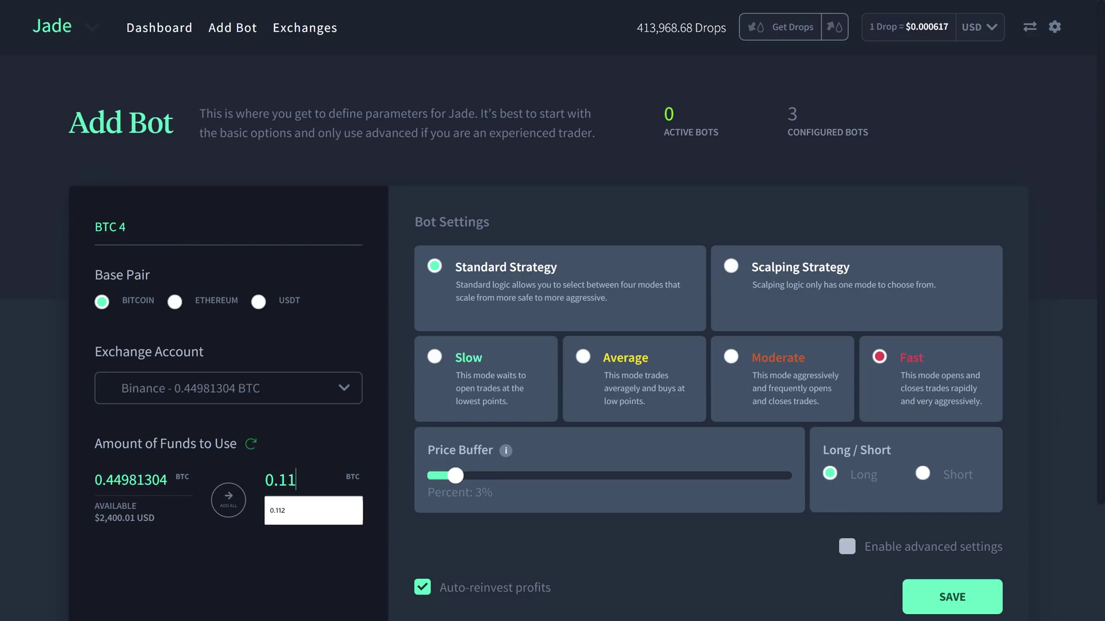
pyautogui.write('2')
pyautogui.scroll(-2, 551, 473)
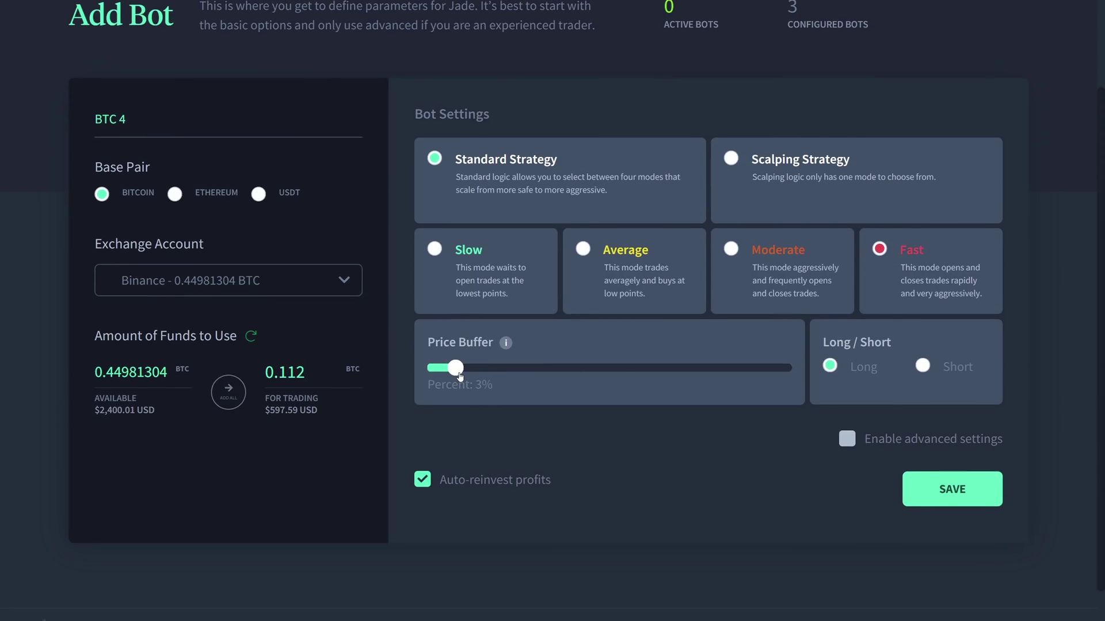
pyautogui.moveTo(456, 368); pyautogui.dragTo(442, 369)
# Step: Enable advanced settings, keep target profit at 0.6%, and set trailing stop to 0.4%
pyautogui.click(847, 438)
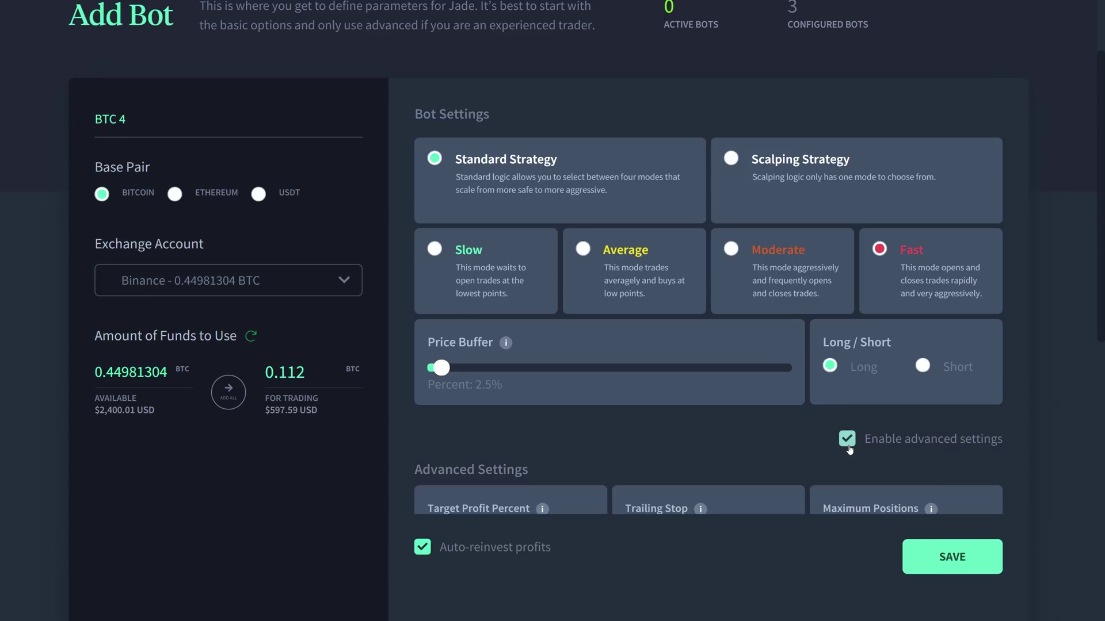
pyautogui.scroll(-4, 777, 346)
pyautogui.click(473, 204)
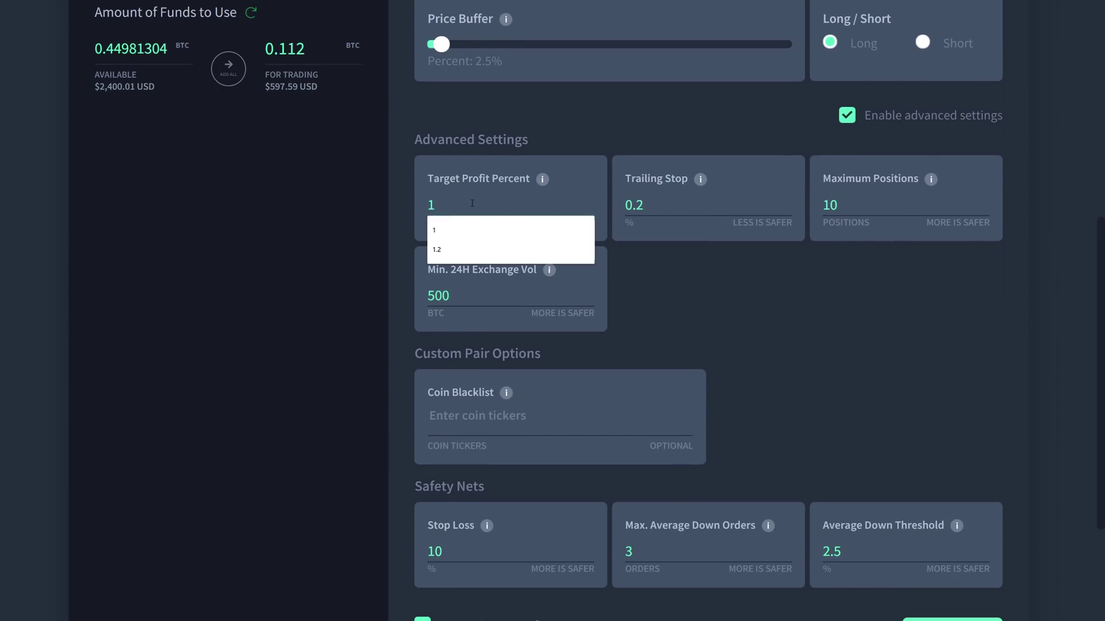
pyautogui.press('BackSpace')
pyautogui.write('0.6')
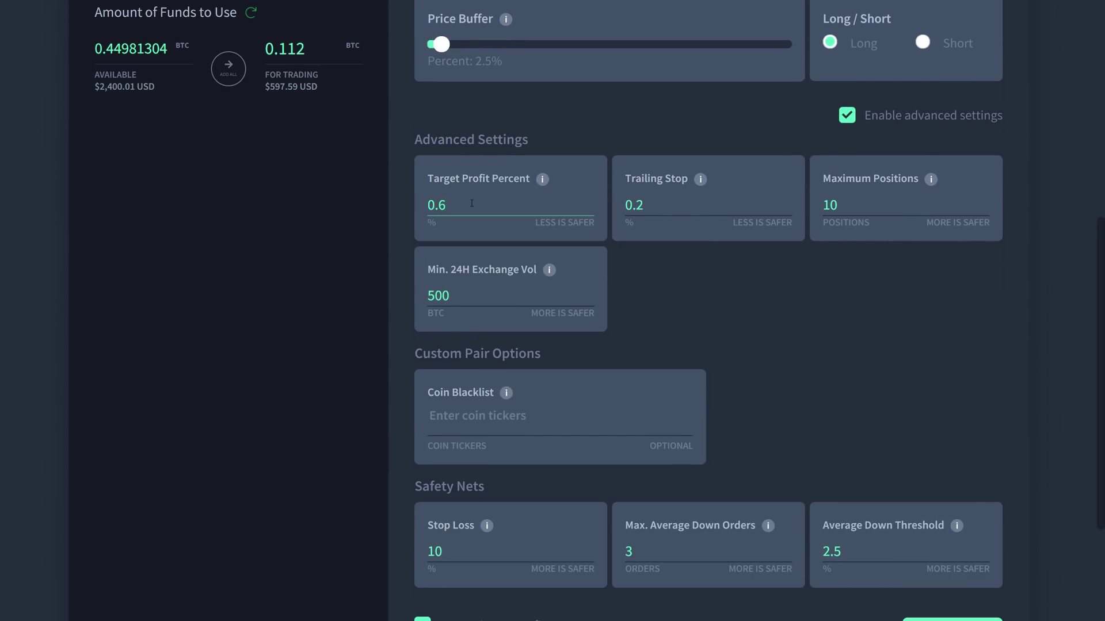
pyautogui.click(669, 206)
pyautogui.press('BackSpace')
pyautogui.write('1')
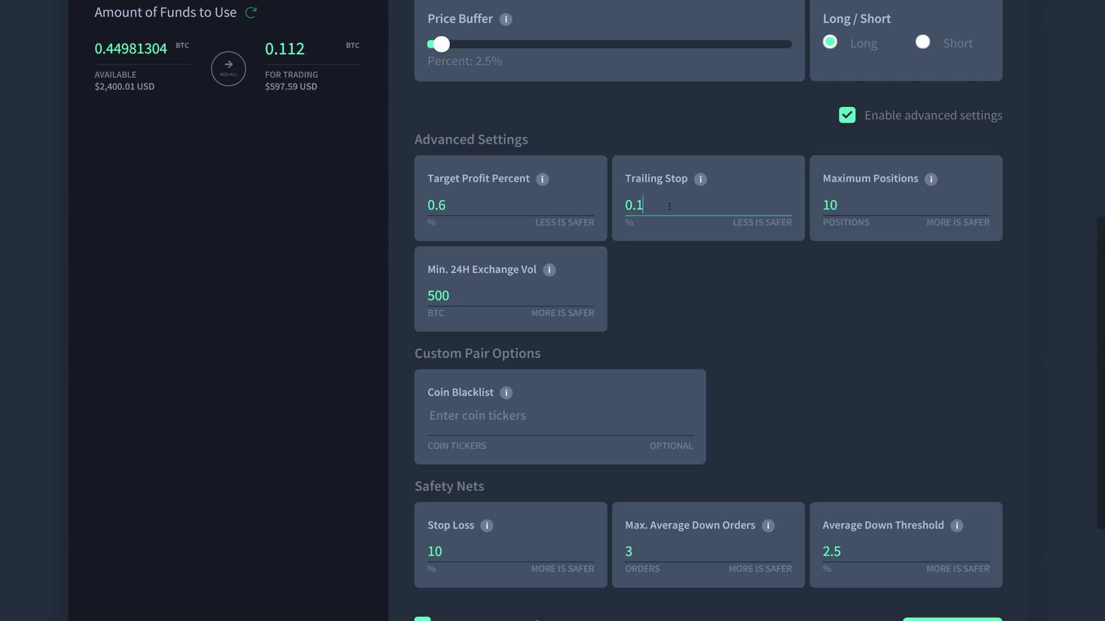
pyautogui.click(743, 310)
pyautogui.click(661, 204)
pyautogui.press('BackSpace')
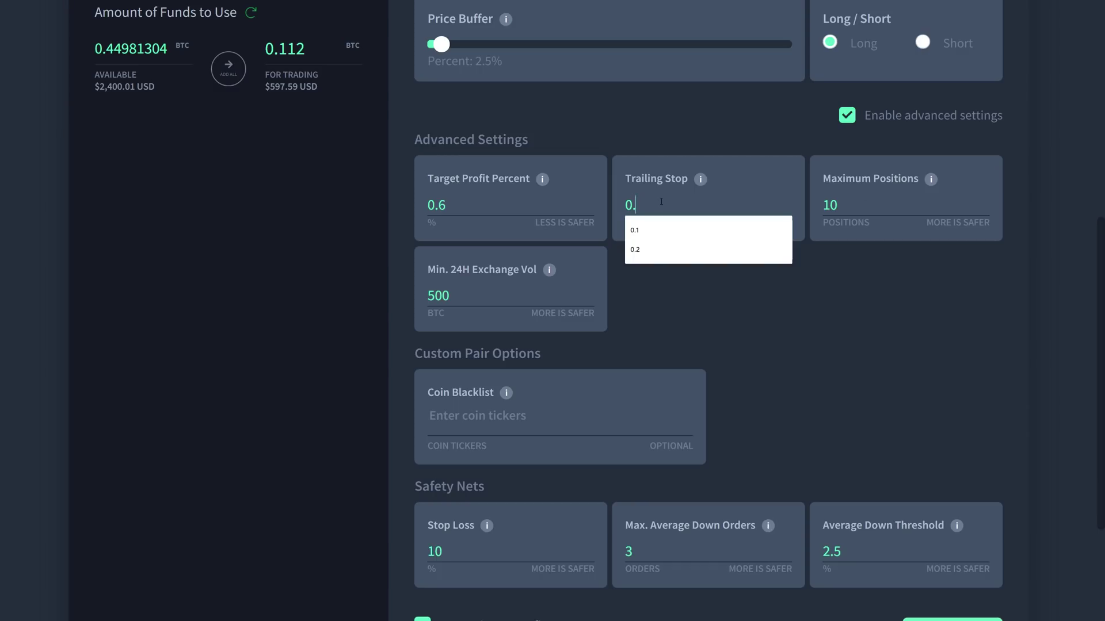
pyautogui.write('3')
pyautogui.press('BackSpace')
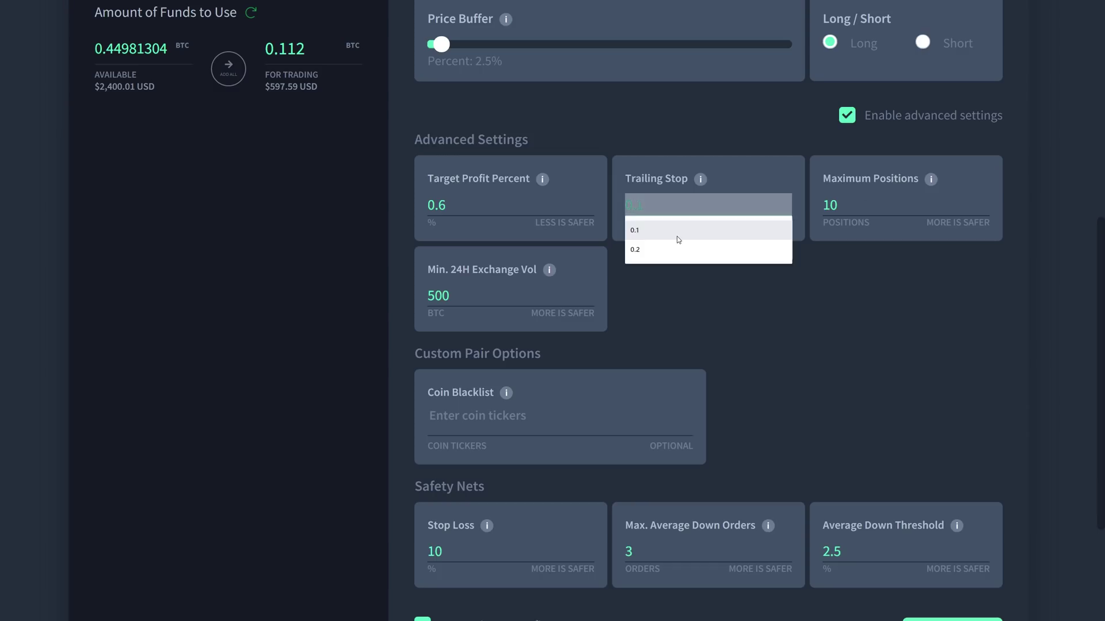
pyautogui.write('4')
# Step: Set maximum positions to 12 and minimum 24H volume to 300 BTC, and blacklist BCHSV
pyautogui.click(861, 205)
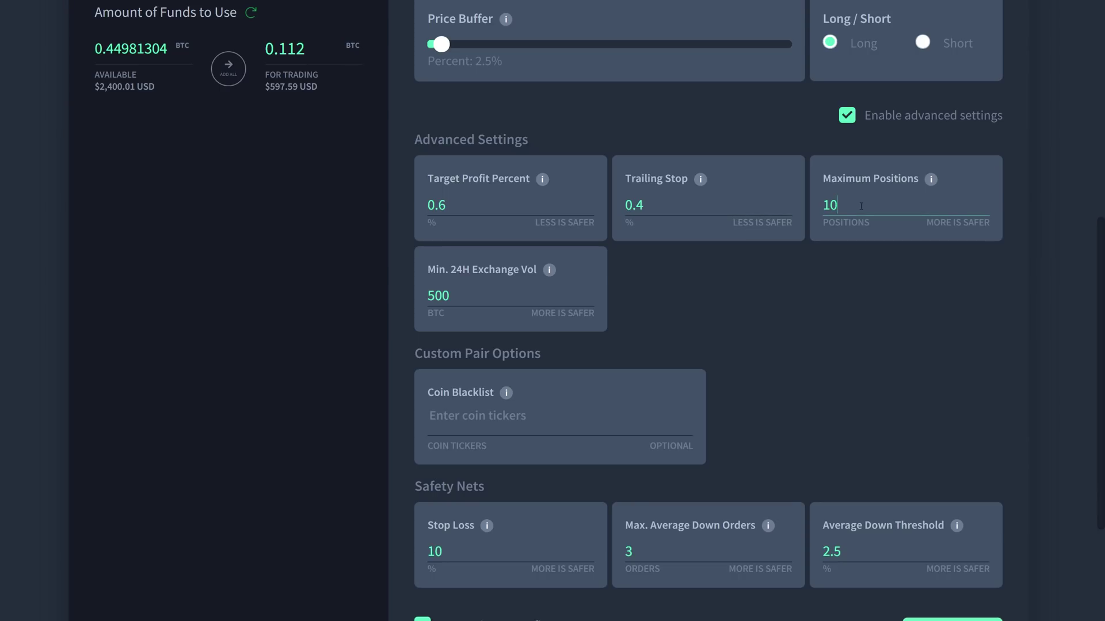
pyautogui.press('BackSpace')
pyautogui.write('2')
pyautogui.click(501, 296)
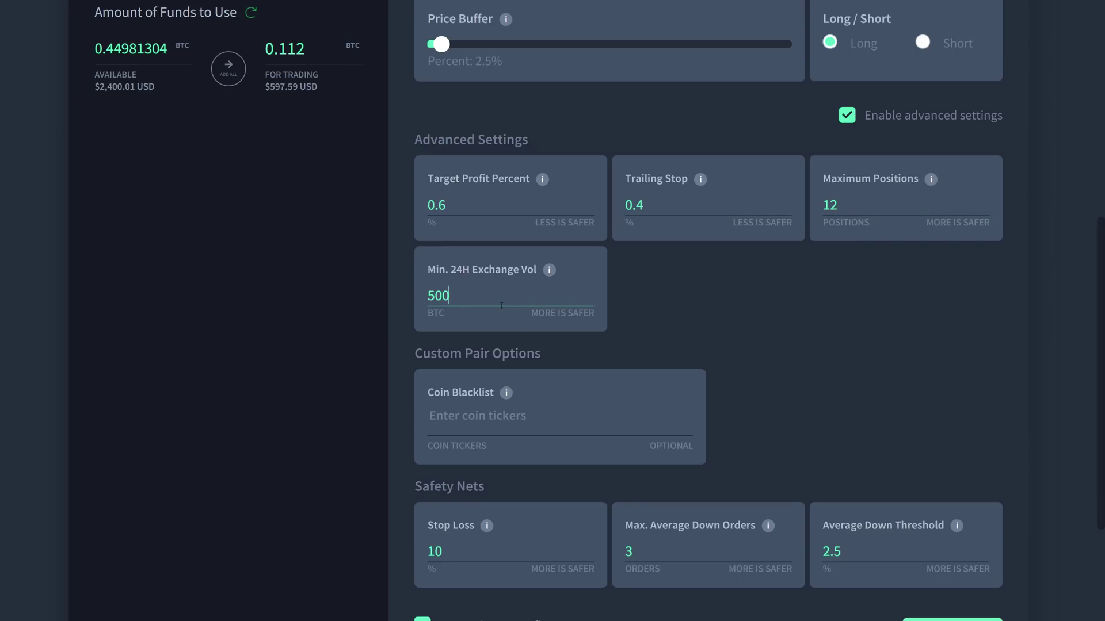
pyautogui.press('BackSpace')
pyautogui.press('BackSpace')
pyautogui.press('BackSpace')
pyautogui.write('399')
pyautogui.press('BackSpace')
pyautogui.press('BackSpace')
pyautogui.write('00')
pyautogui.press('Tab')
pyautogui.write('BCHS')
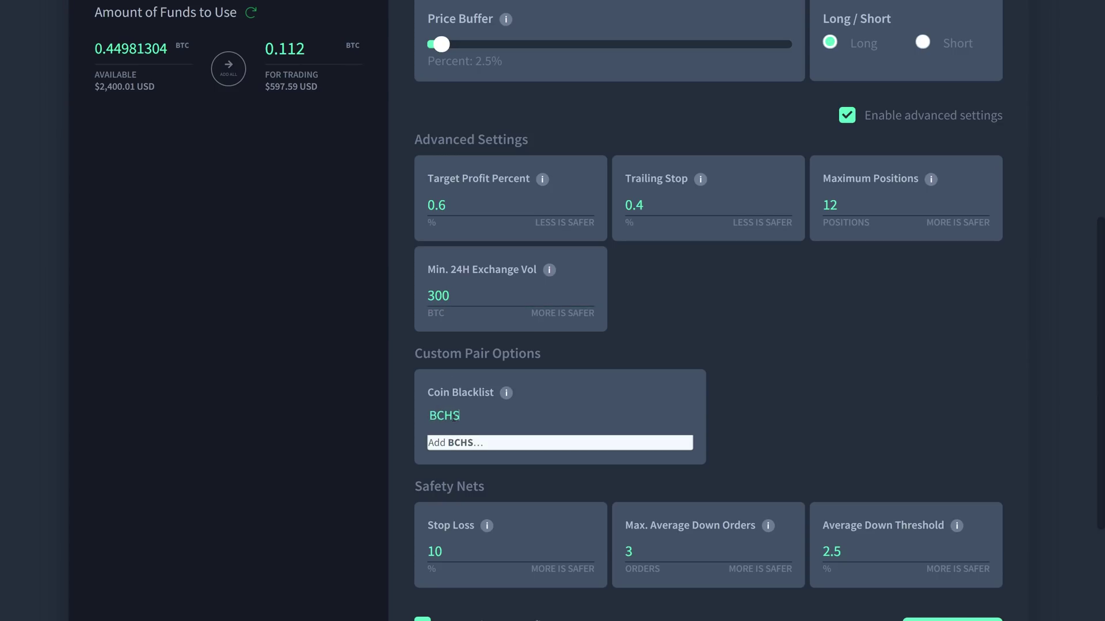
pyautogui.write('V')
pyautogui.press('Return')
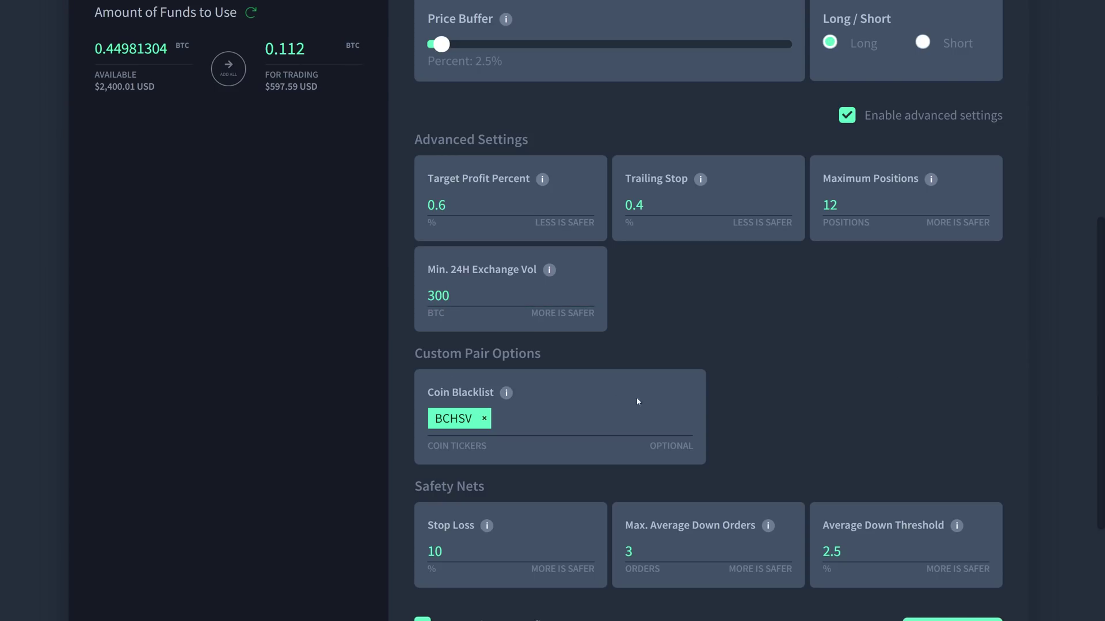
pyautogui.scroll(-2, 638, 402)
# Step: Set stop loss 15%, 1 average-down order and a 1.0% threshold, then save BTC 4
pyautogui.click(491, 448)
pyautogui.press('BackSpace')
pyautogui.write('5')
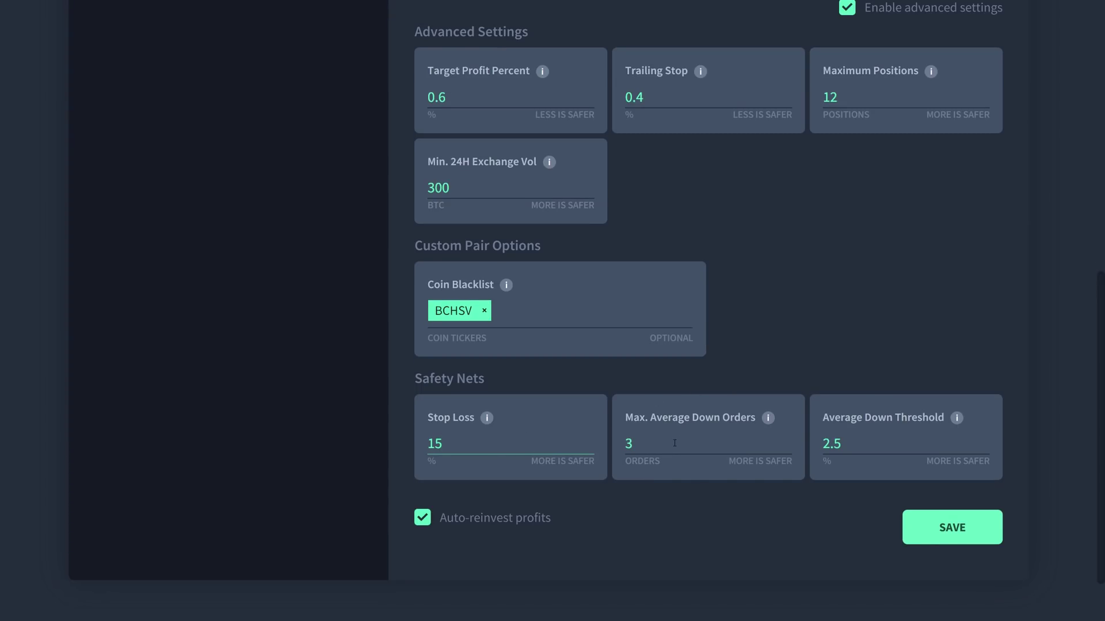
pyautogui.click(723, 440)
pyautogui.press('BackSpace')
pyautogui.write('1')
pyautogui.click(885, 445)
pyautogui.press('BackSpace')
pyautogui.press('BackSpace')
pyautogui.press('BackSpace')
pyautogui.write('1')
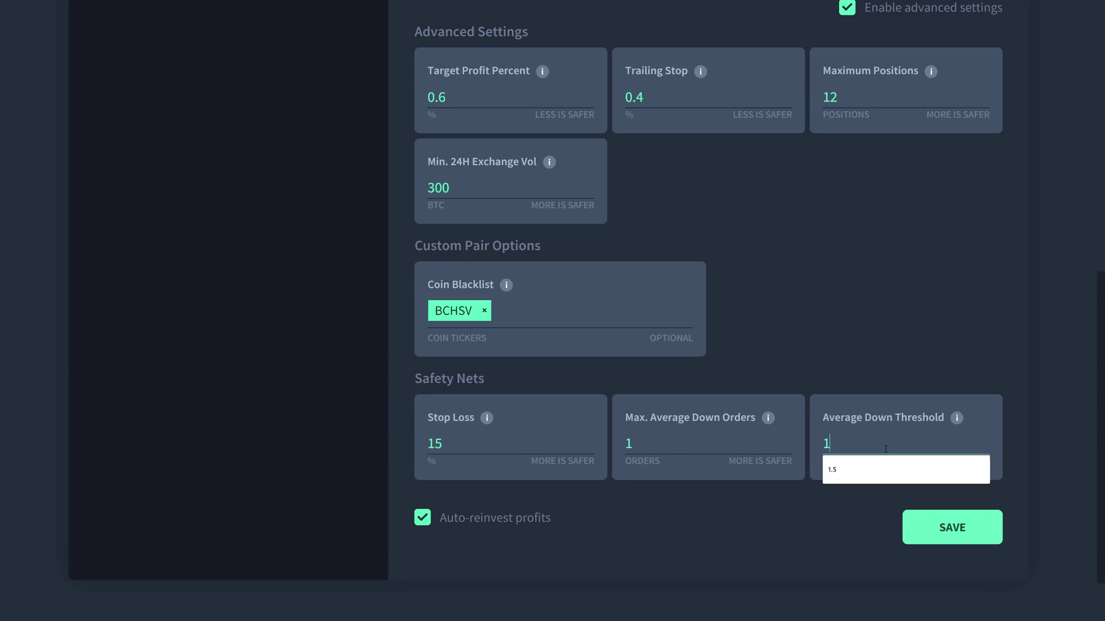
pyautogui.write('.0')
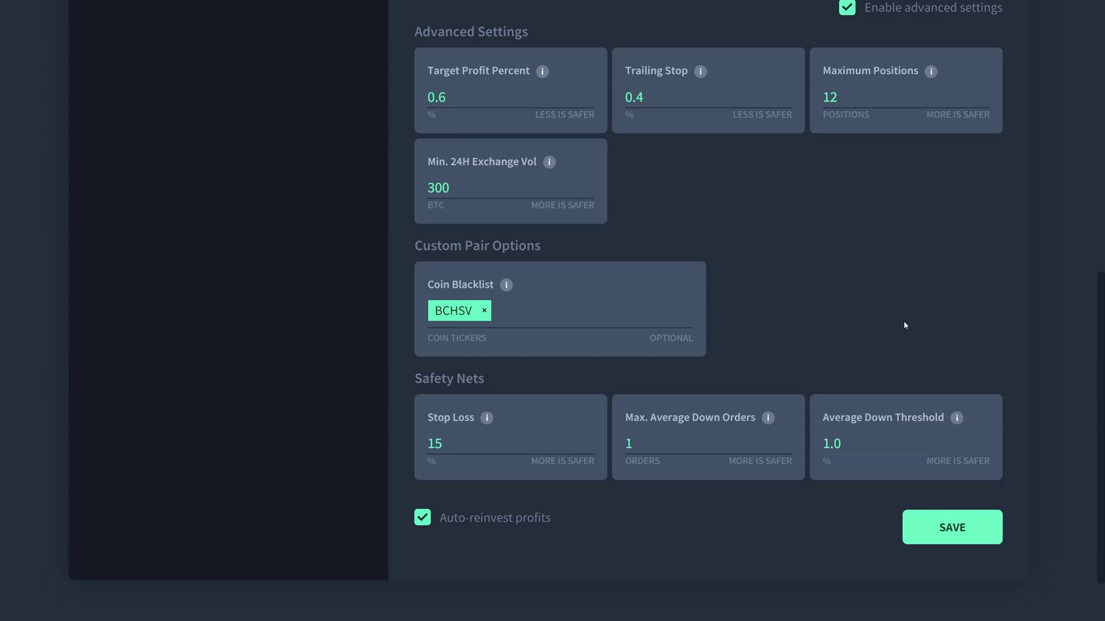
pyautogui.click(952, 528)
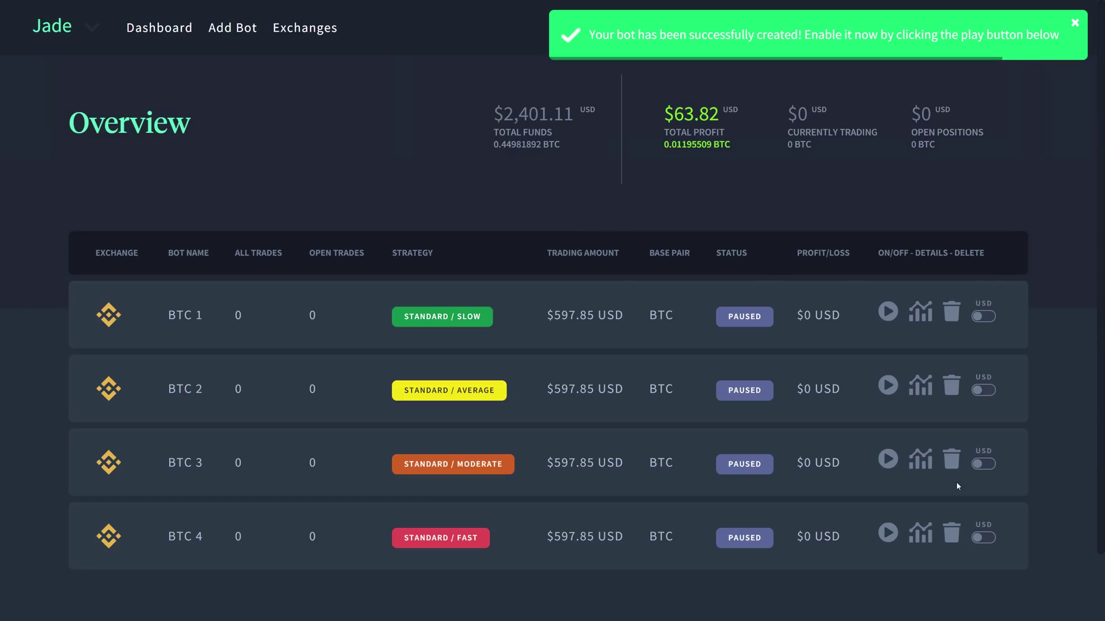
# Step: Expand BTC 4's details, review its bot configuration, then return to Open Positions
pyautogui.click(920, 536)
pyautogui.scroll(-2, 1036, 432)
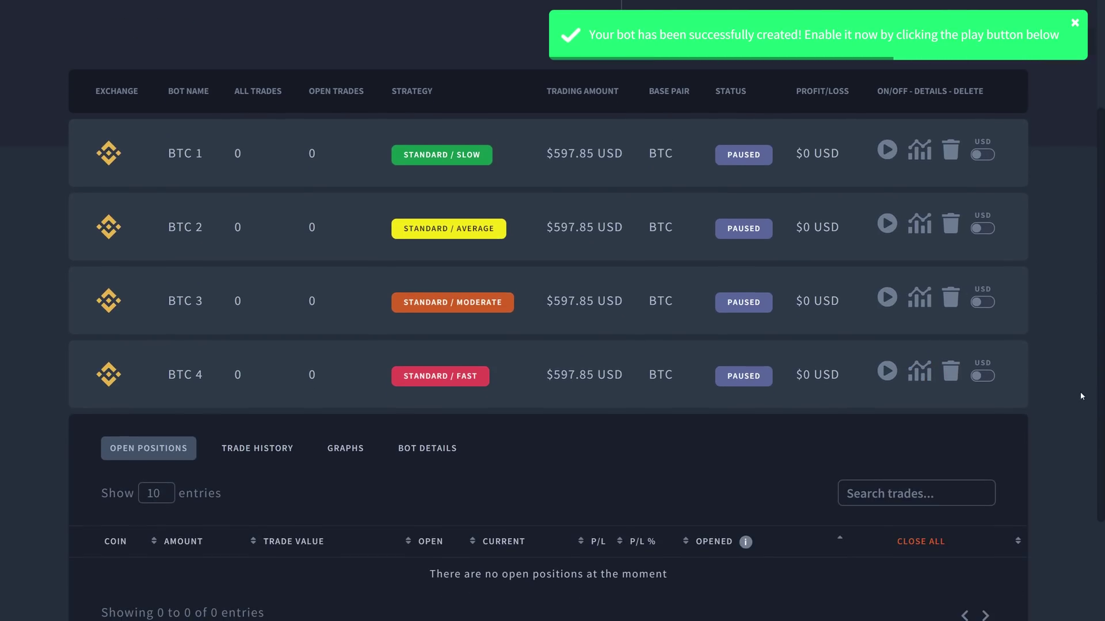
pyautogui.scroll(-2, 1073, 389)
pyautogui.click(438, 304)
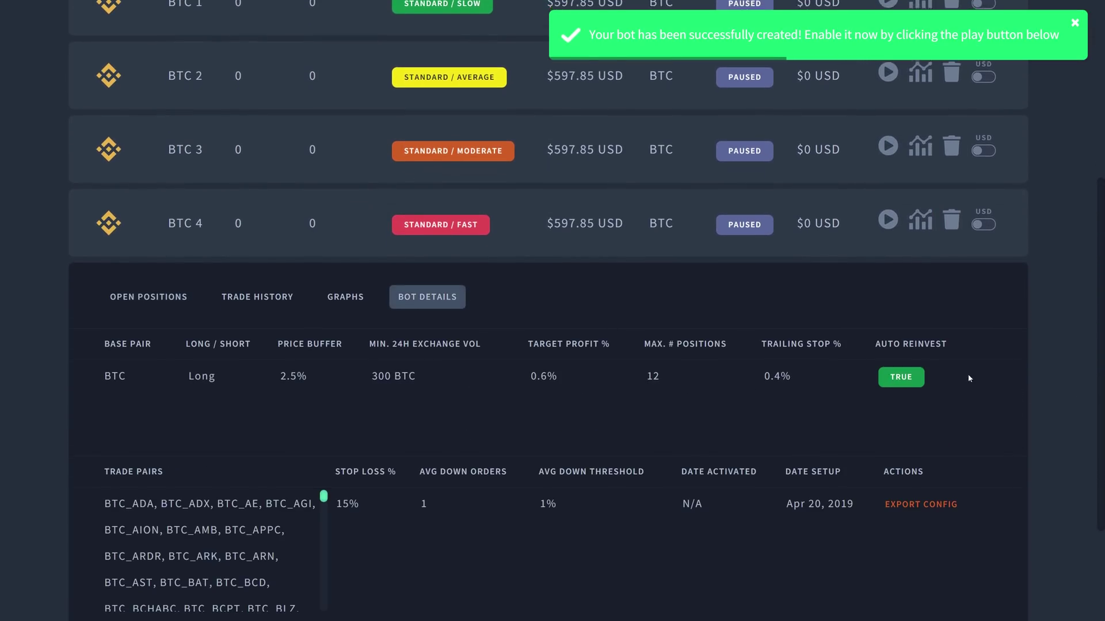
pyautogui.scroll(-2, 969, 379)
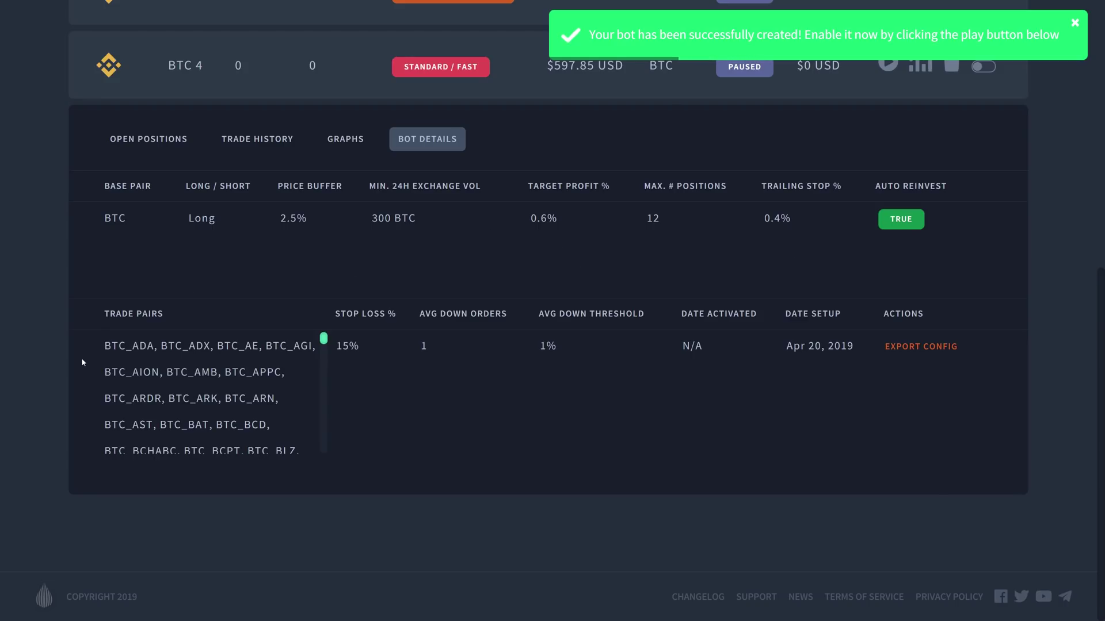
pyautogui.scroll(-5, 195, 385)
pyautogui.scroll(-5, 196, 384)
pyautogui.scroll(-5, 195, 385)
pyautogui.scroll(-3, 195, 386)
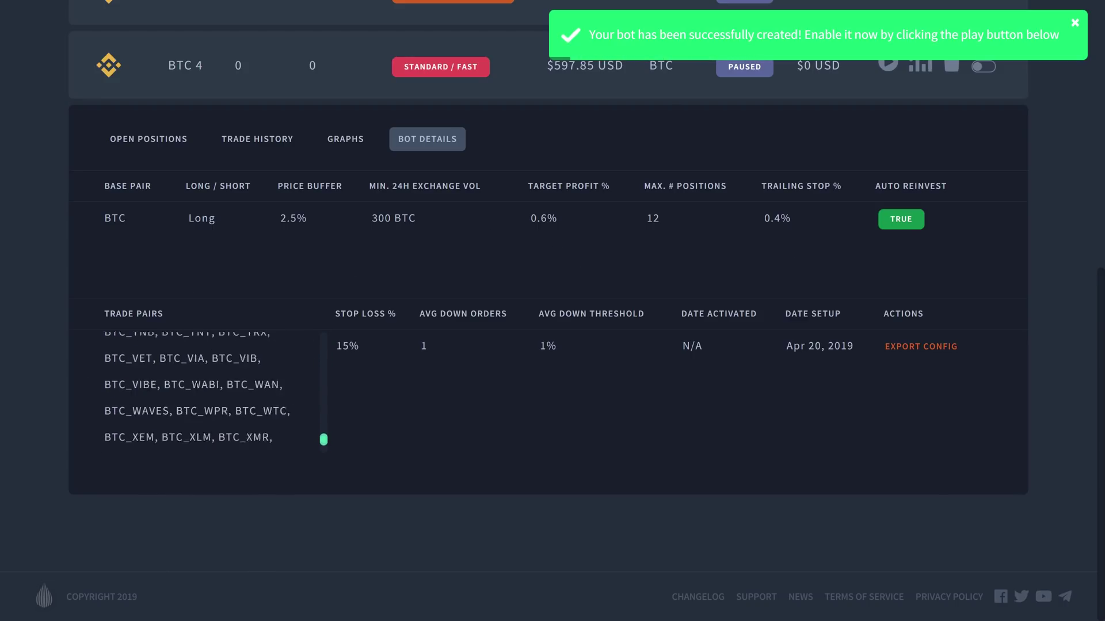
pyautogui.scroll(10, 196, 385)
pyautogui.scroll(5, 195, 386)
pyautogui.scroll(2, 49, 394)
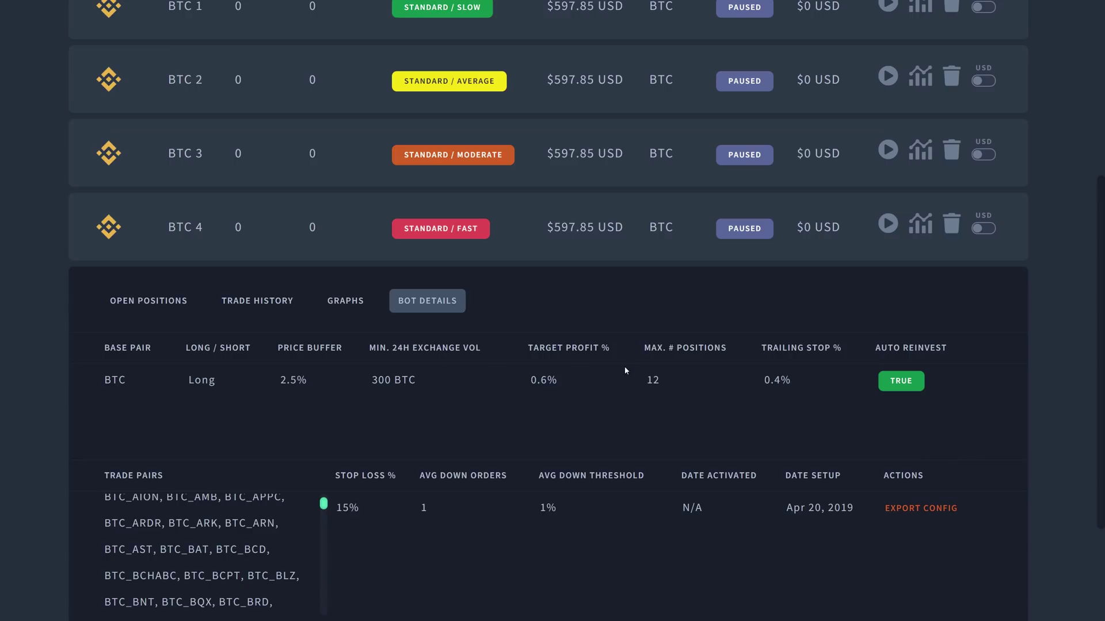
pyautogui.click(148, 307)
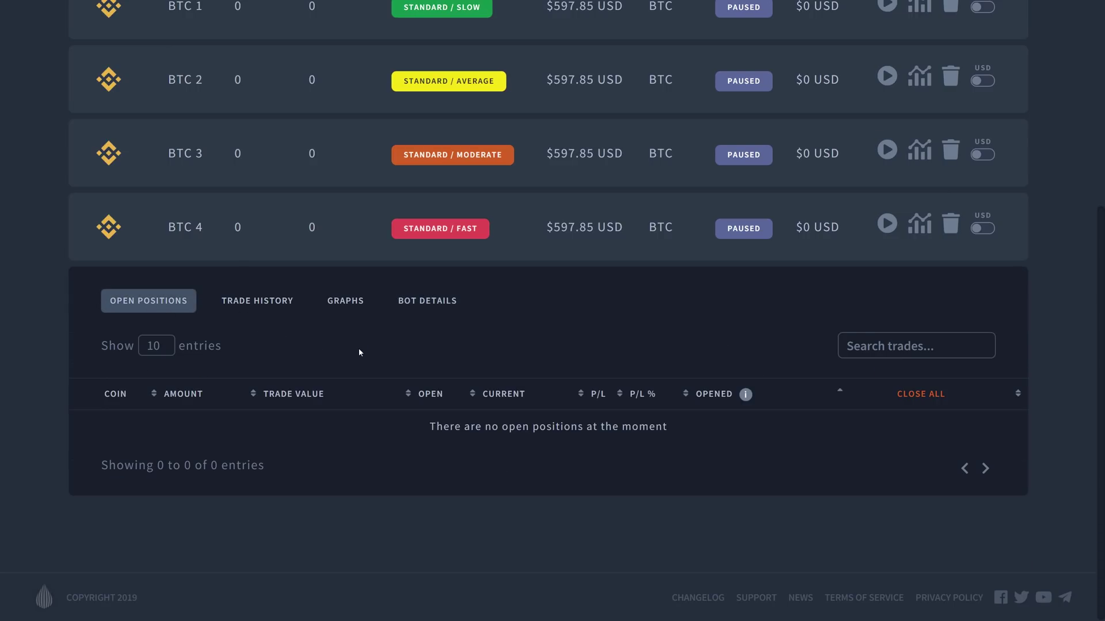
pyautogui.scroll(3, 358, 348)
pyautogui.scroll(-2, 422, 412)
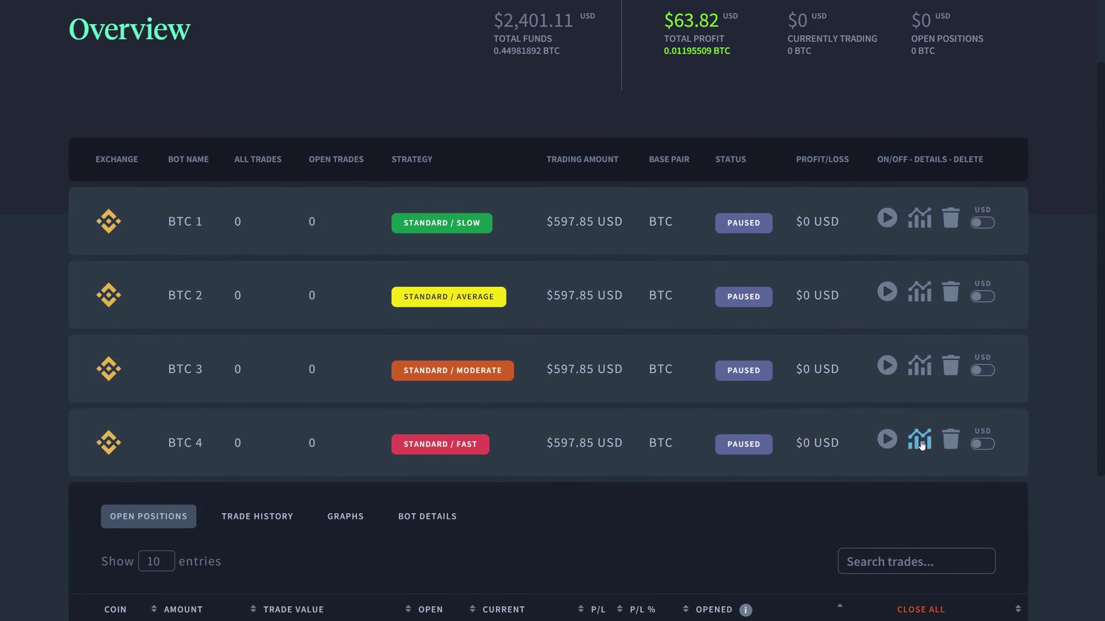
# Step: Collapse BTC 4's details panel to return to the four-bot overview
pyautogui.click(919, 444)
pyautogui.scroll(1, 1059, 339)
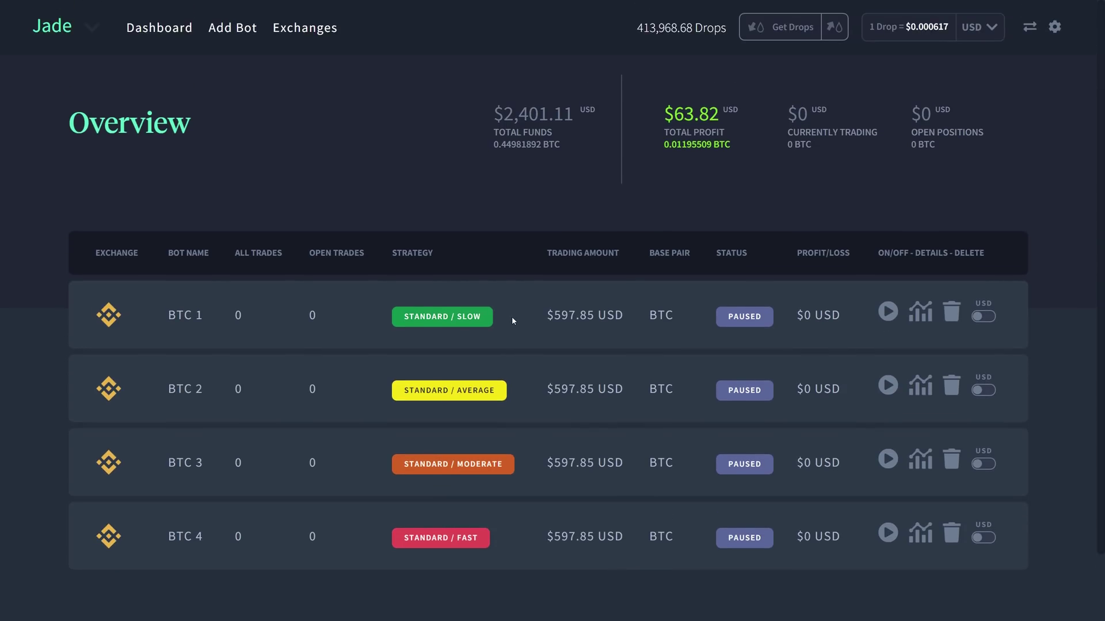